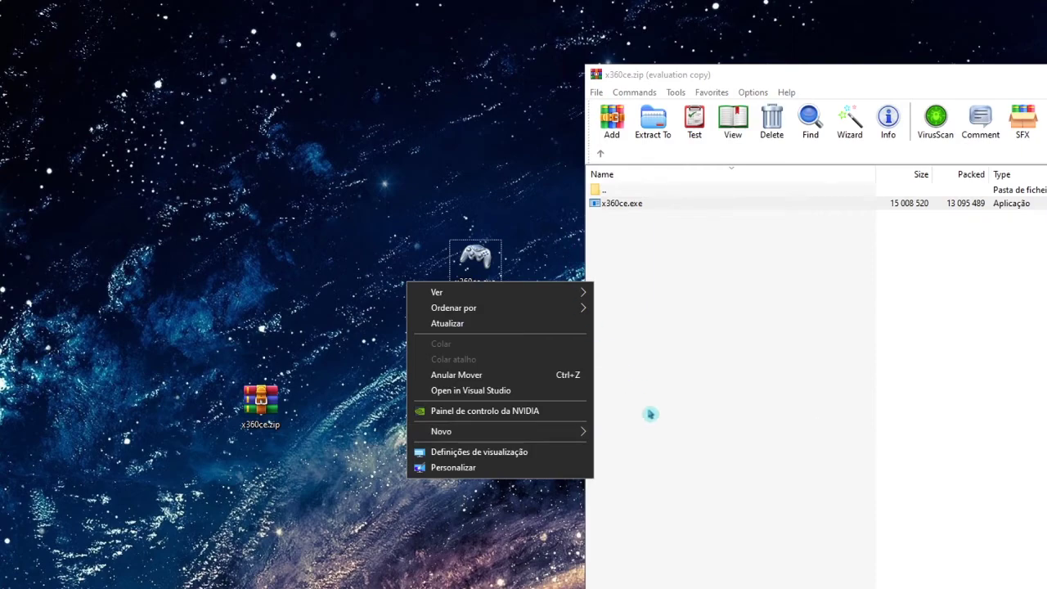
Create a desktop folder named x360ce and move x360ce.exe into it.
left_click(626, 449)
left_click(741, 166)
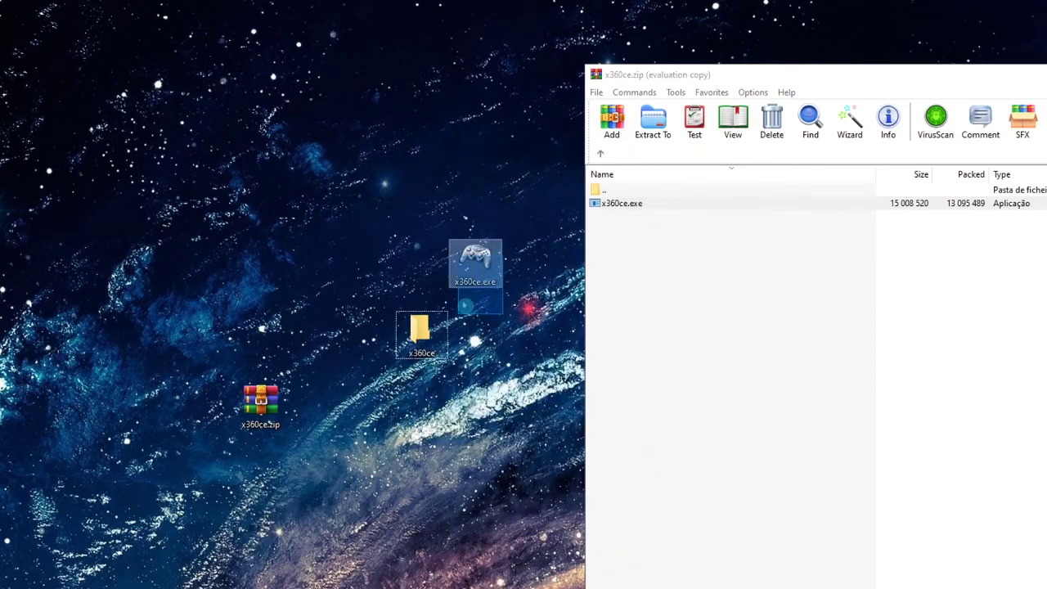
mouse_move(428, 337)
left_mouse_down()
mouse_move(423, 404)
mouse_move(430, 328)
left_mouse_up()
Launch x360ce.exe from the x360ce folder and add the Logitech G HUB G29 Driving Force Racing Wheel USB to Controller 1.
double_click(422, 331)
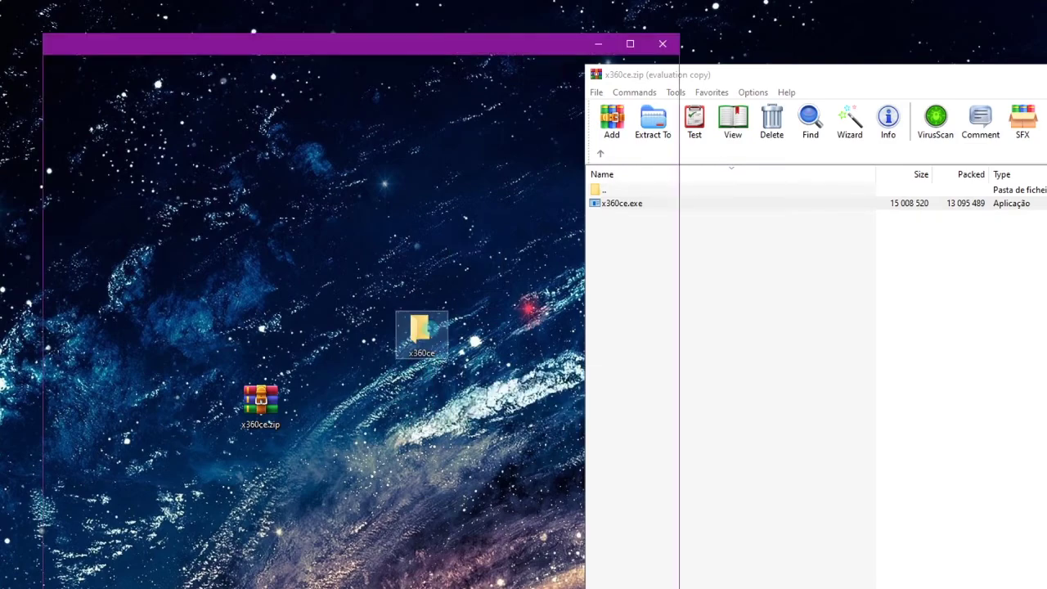
left_click_drag(362, 49, 531, 22)
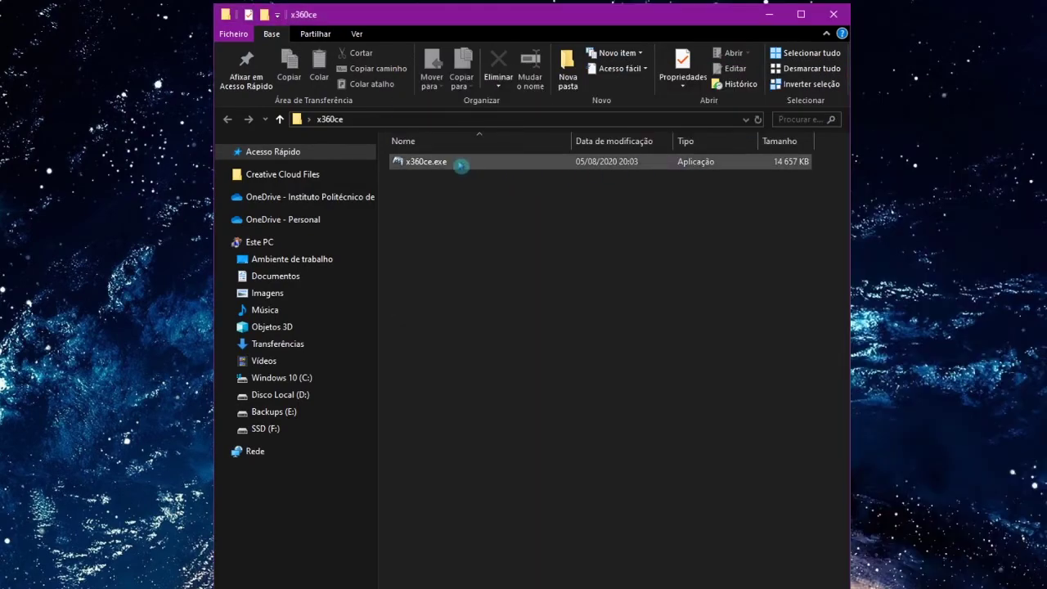
left_click(462, 163)
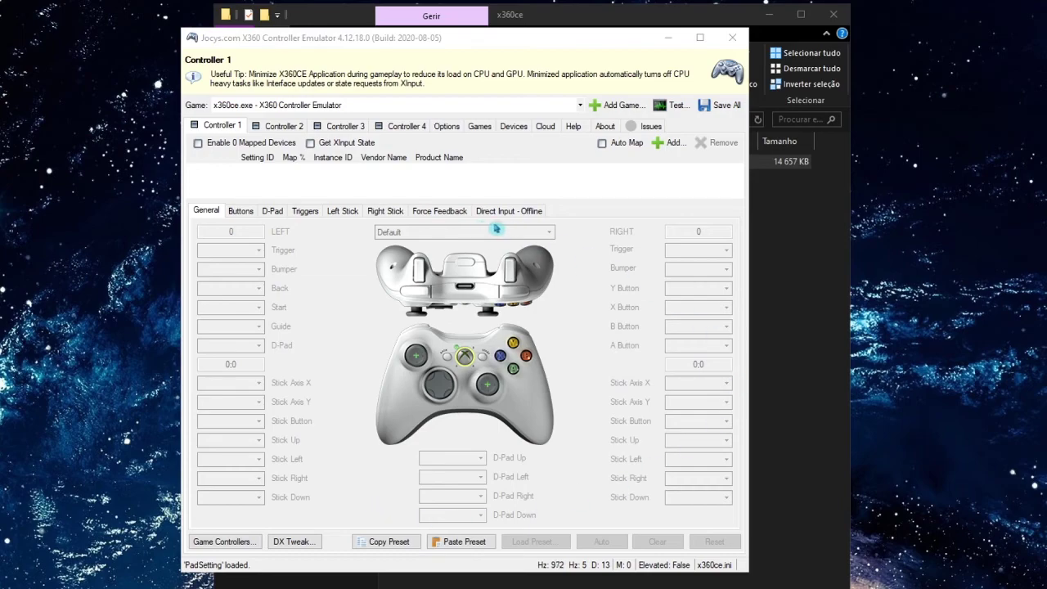
left_click(672, 147)
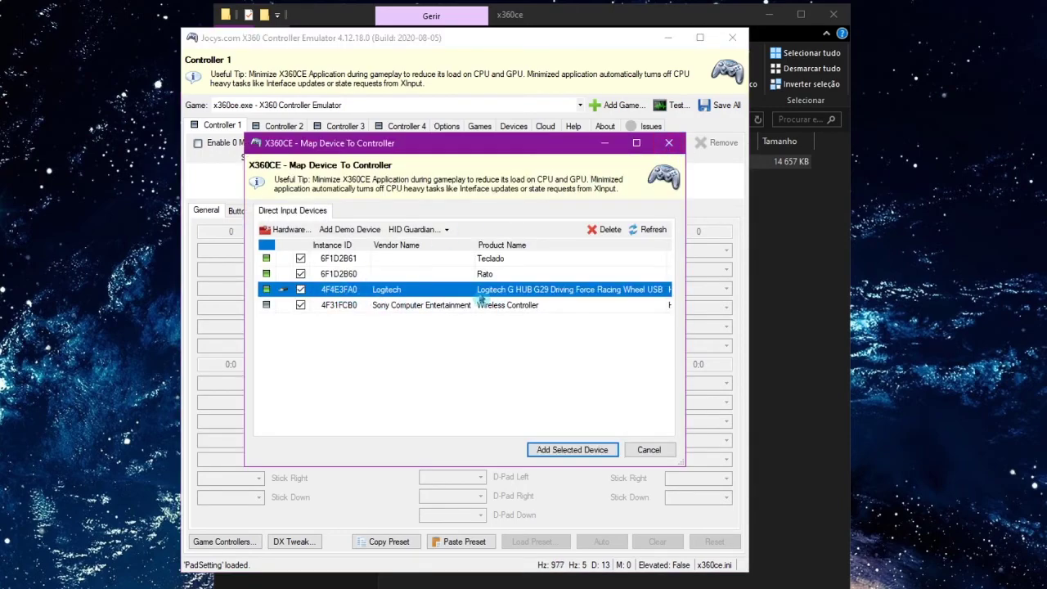
left_click(573, 449)
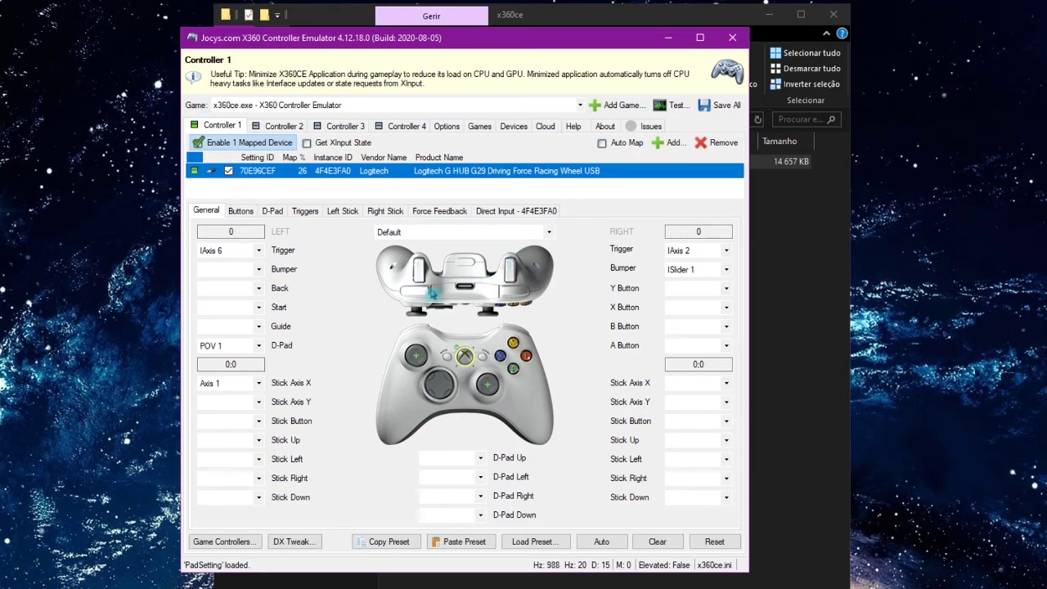
Record the right trigger, left trigger and right bumper bindings from the wheel, assigning Button 5 to the right bumper.
left_click(725, 254)
left_click(713, 288)
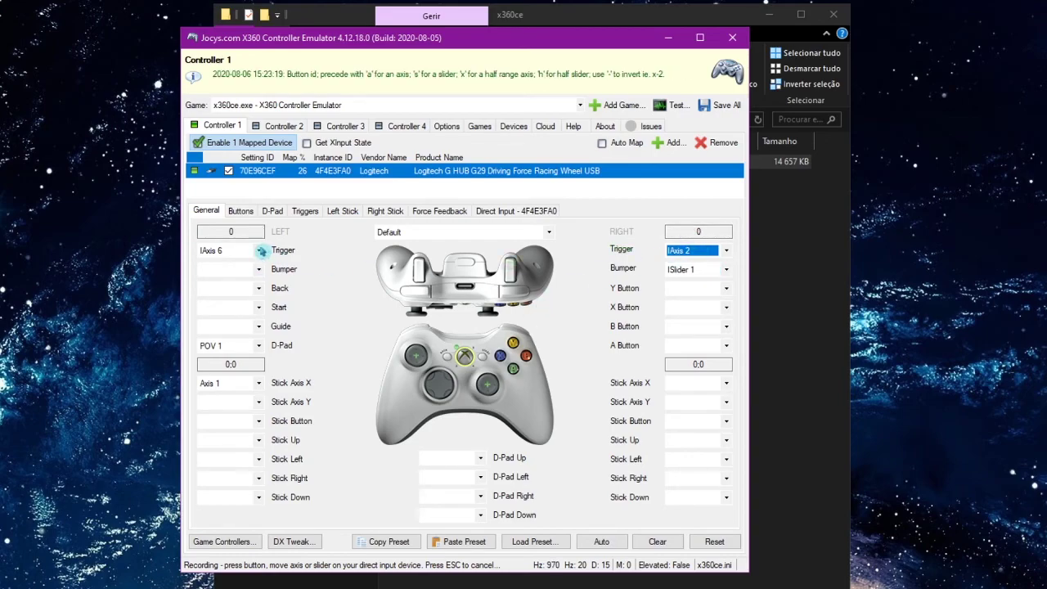
left_click(261, 251)
left_click(243, 287)
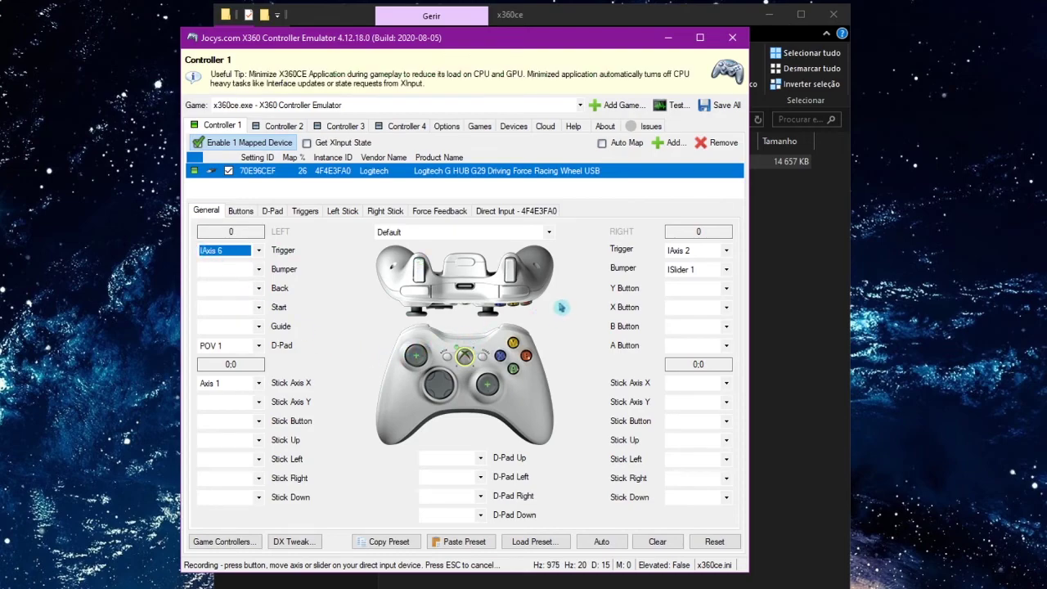
left_click(726, 270)
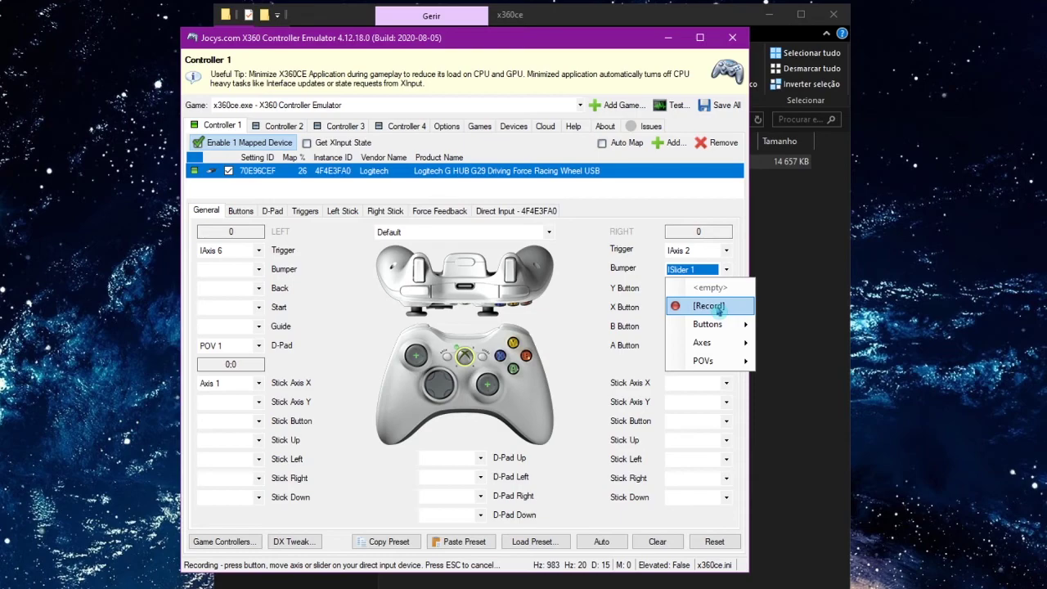
left_click(717, 310)
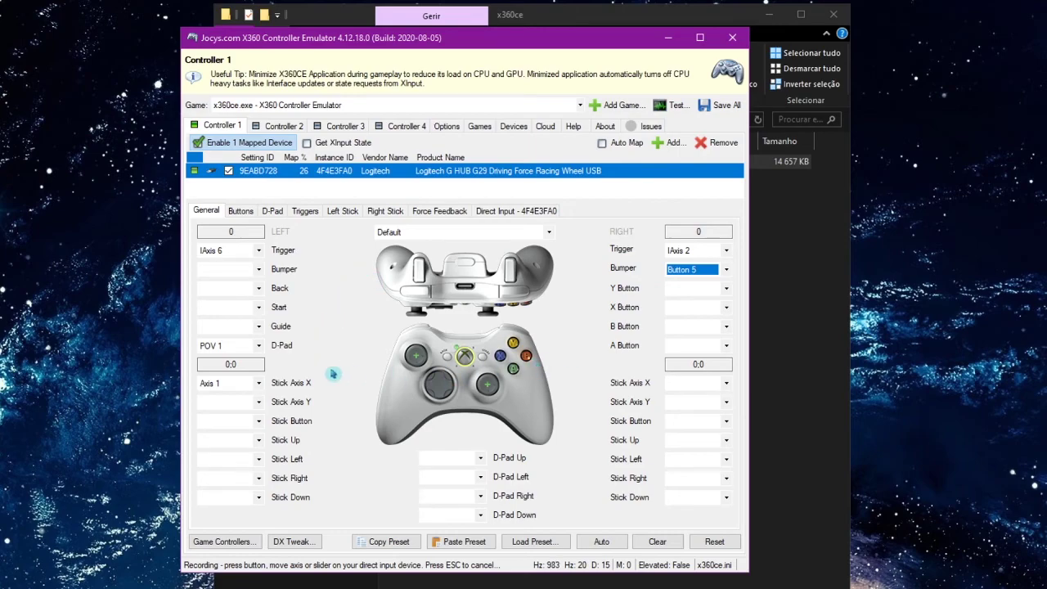
Record the left Stick Axis X binding as HAxis 1.
left_click(256, 383)
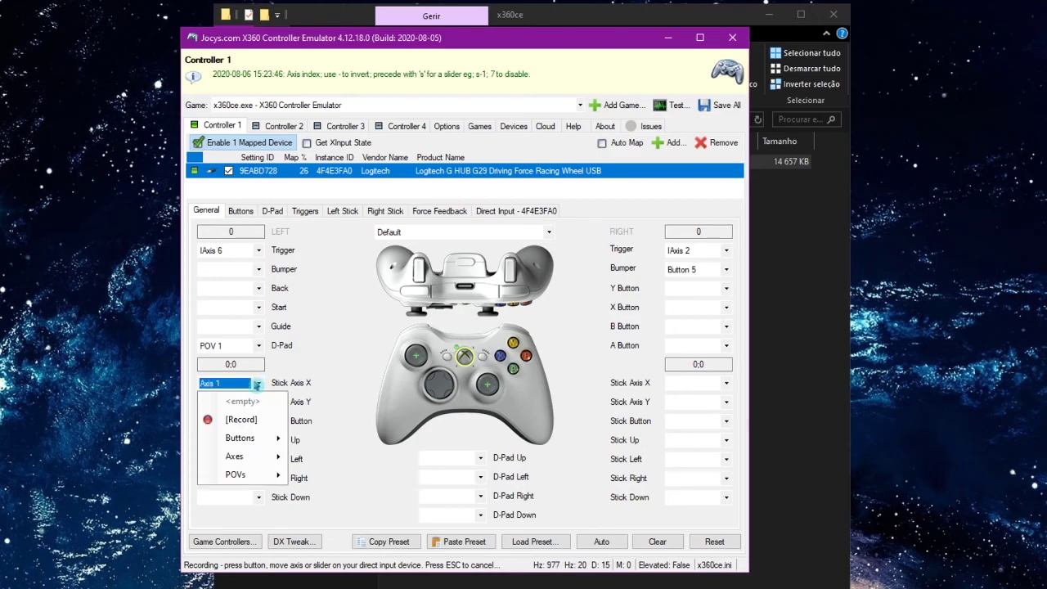
left_click(318, 391)
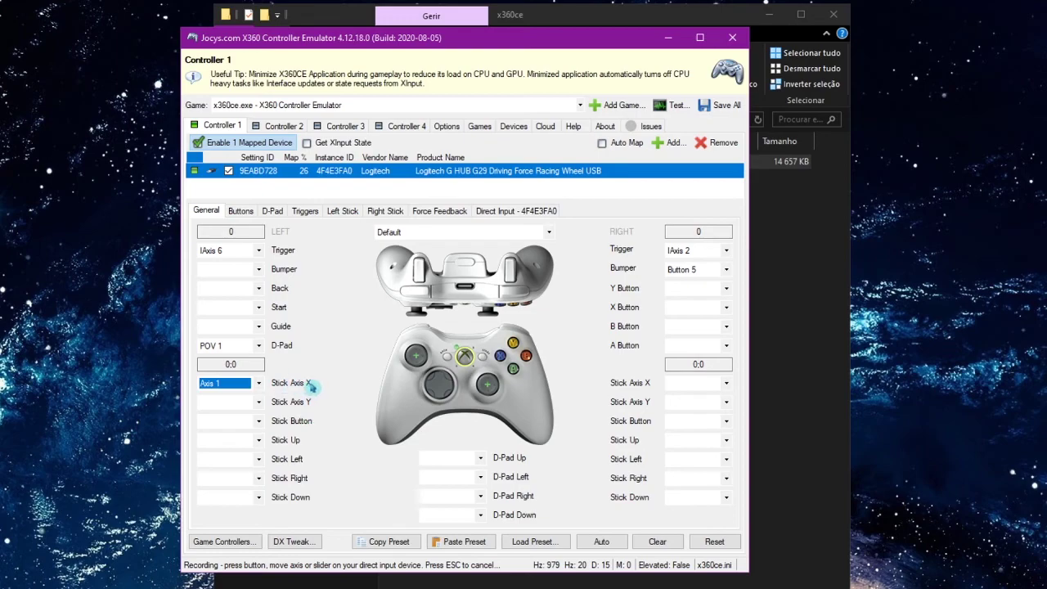
left_click(260, 384)
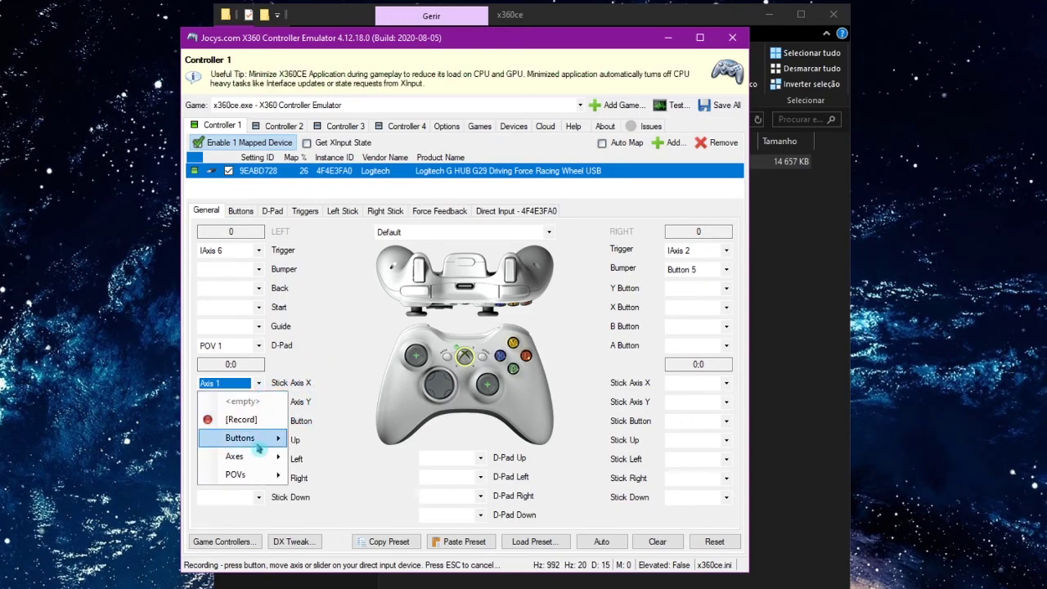
left_click(260, 421)
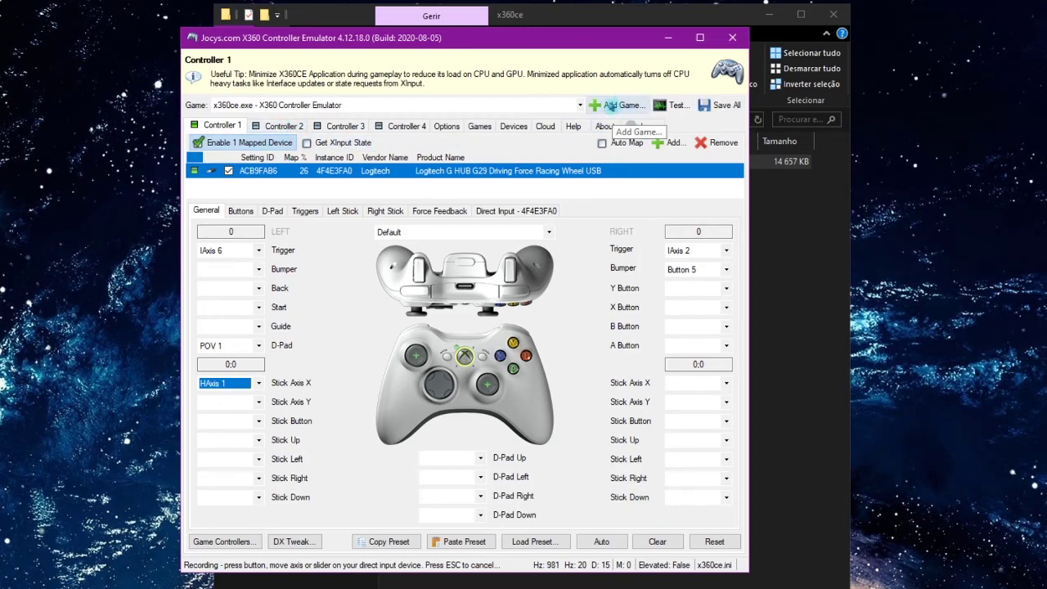
Start adding a game, search Windows for FiveM and open the location of its shortcut file.
left_click(611, 107)
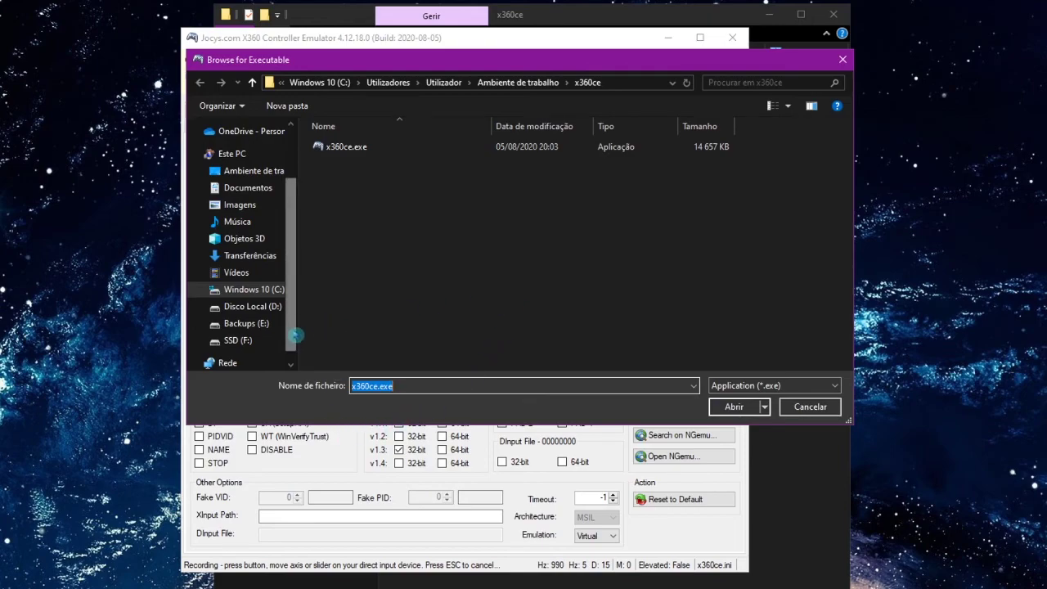
scroll(296, 332, "down", 1)
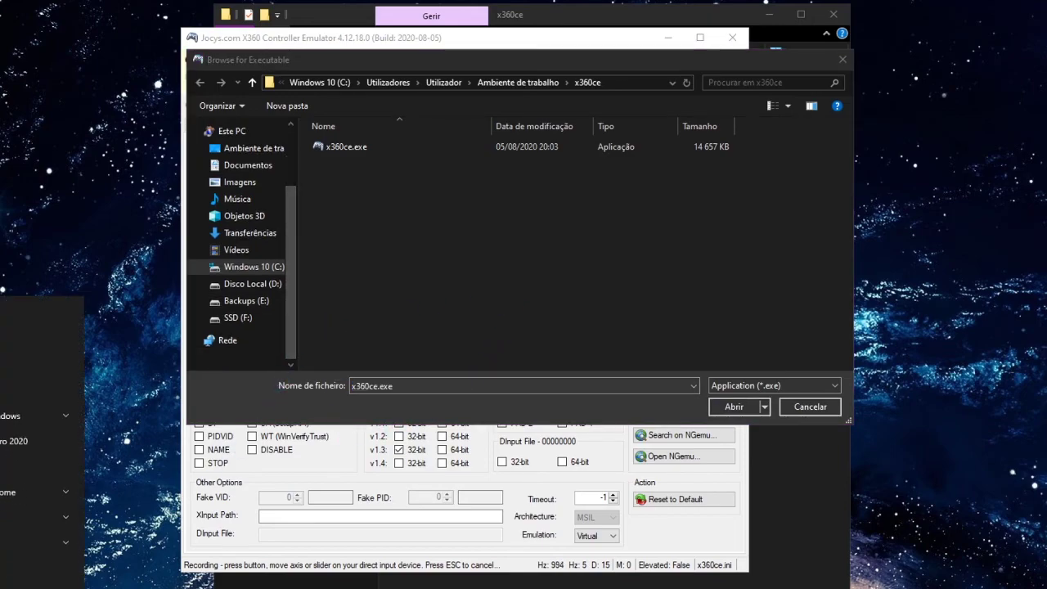
type("five")
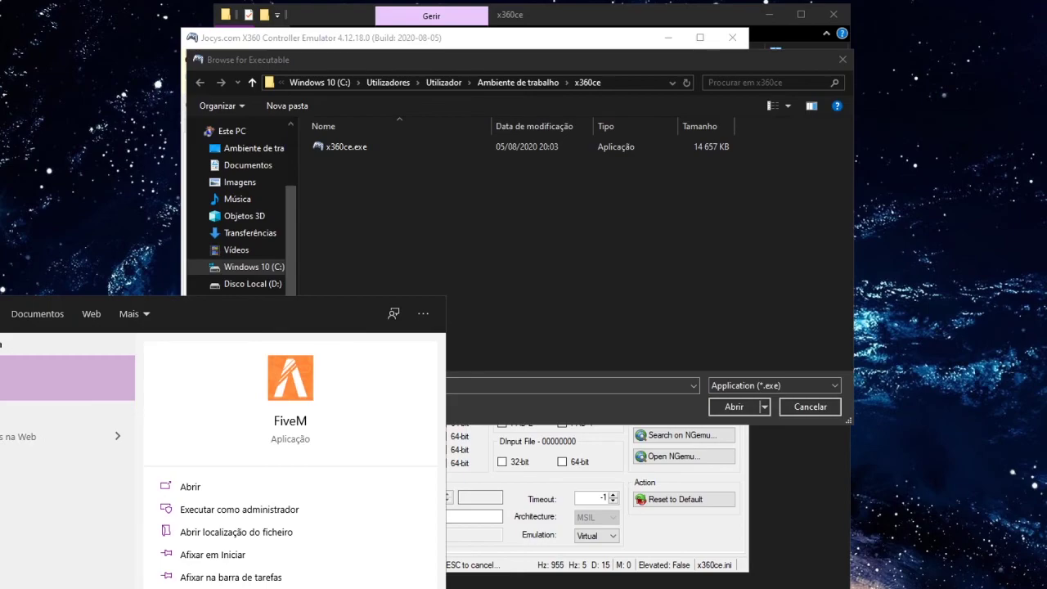
right_click(18, 382)
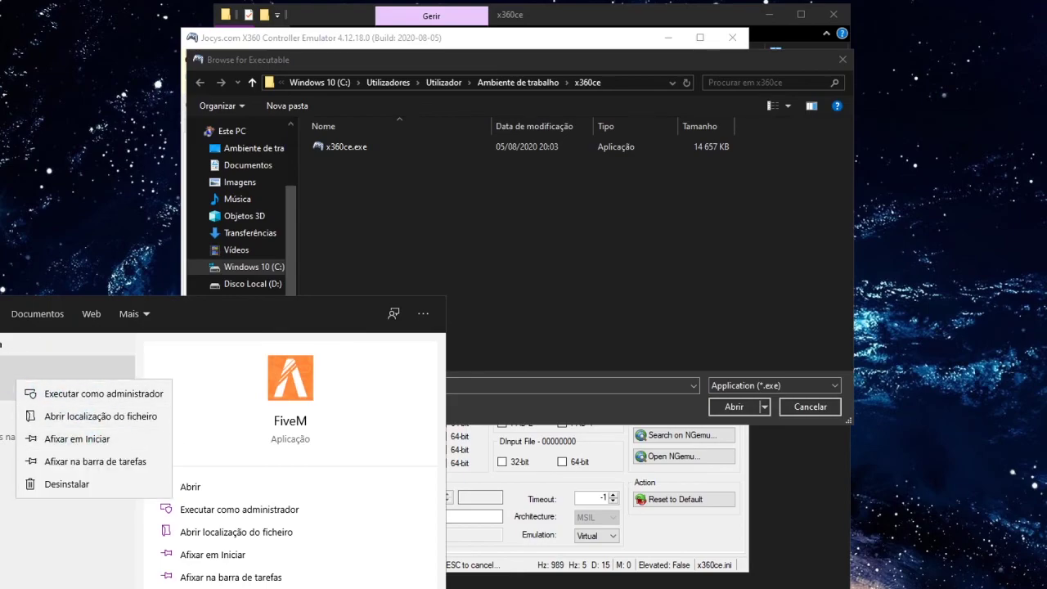
left_click(82, 416)
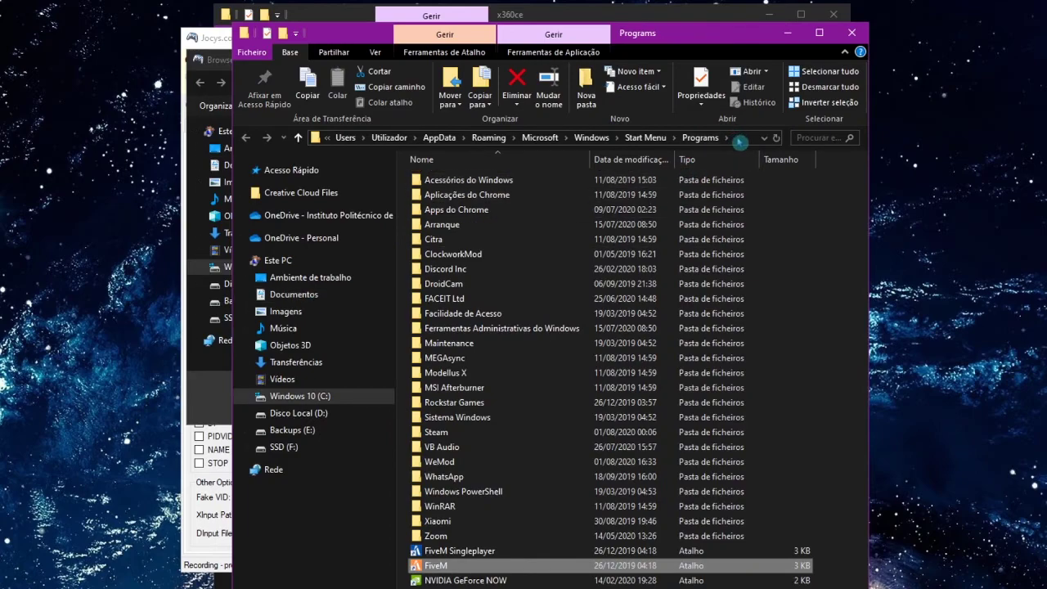
Copy the path of the Start Menu Programs folder and go to it in the Browse for Executable dialog.
left_click(739, 139)
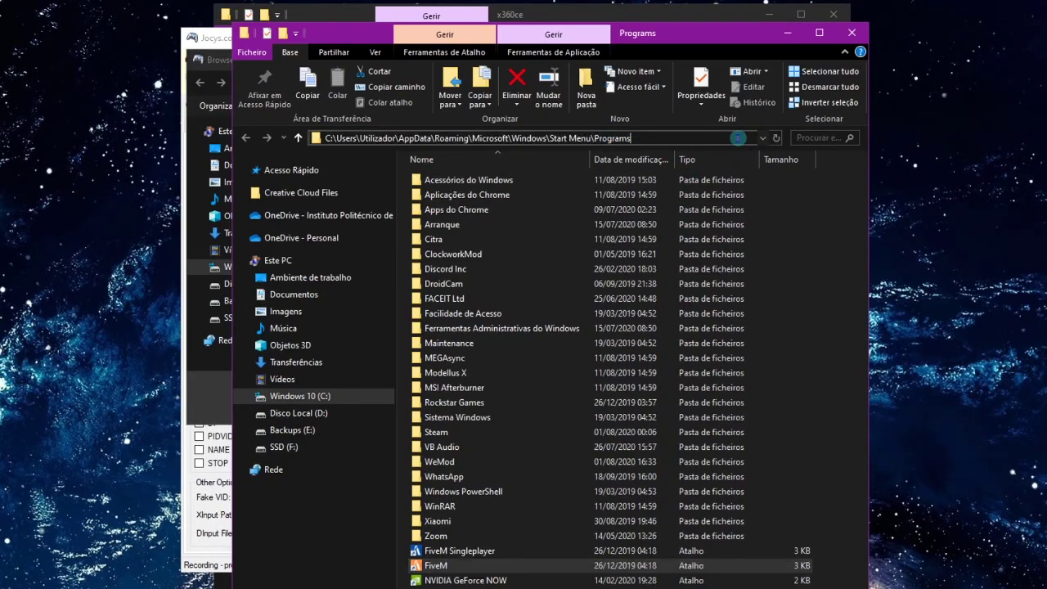
left_click_drag(738, 139, 200, 155)
key("ctrl+c")
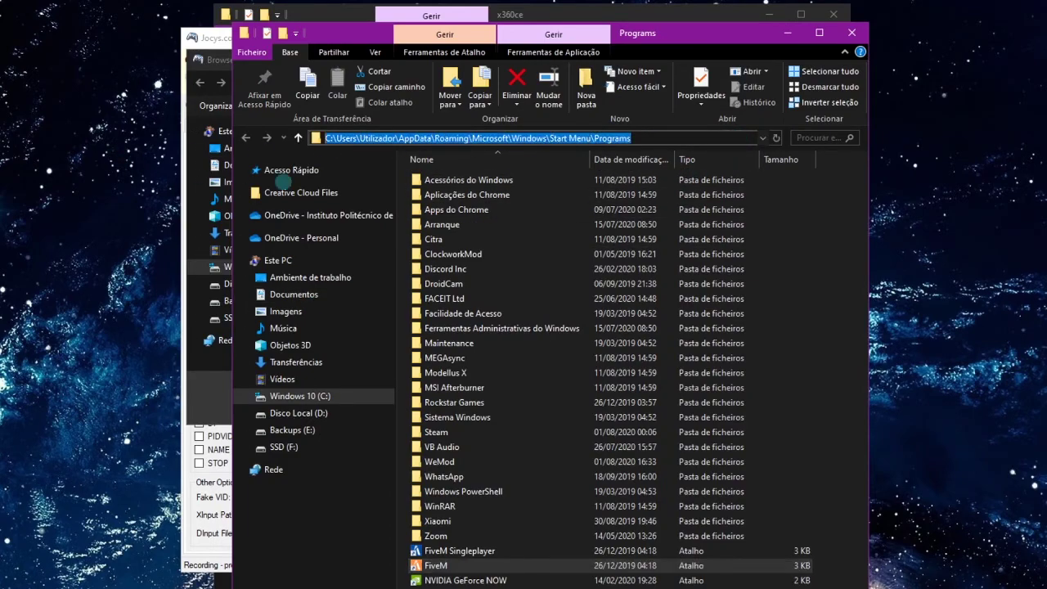
left_click(787, 34)
left_click(641, 82)
key("ctrl+v")
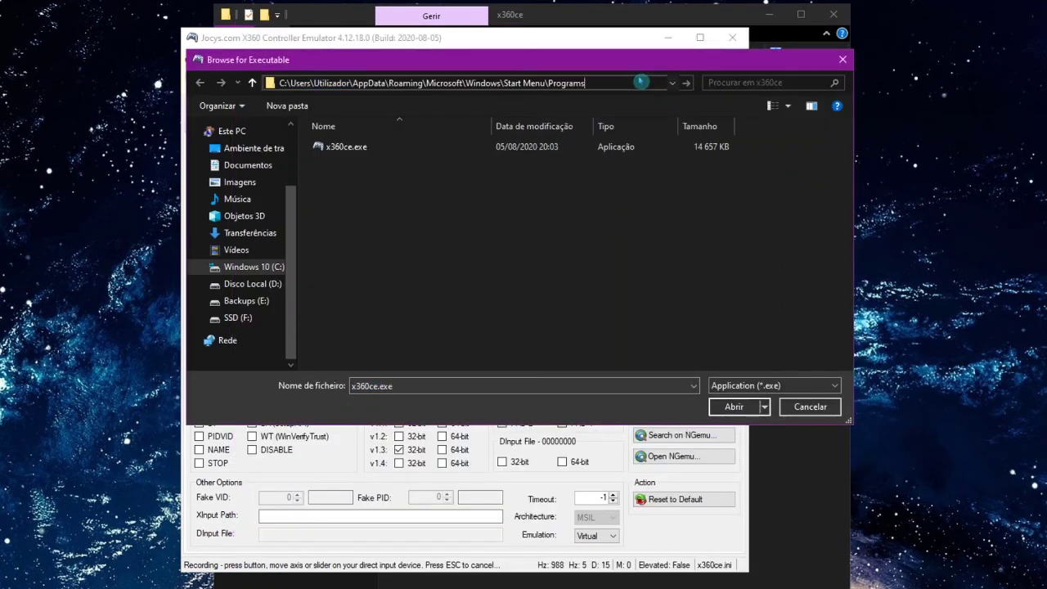
key("Return")
Select FiveM in the Programs folder and open it to add it as a game.
left_click_drag(847, 200, 846, 309)
left_click(360, 303)
left_click(754, 399)
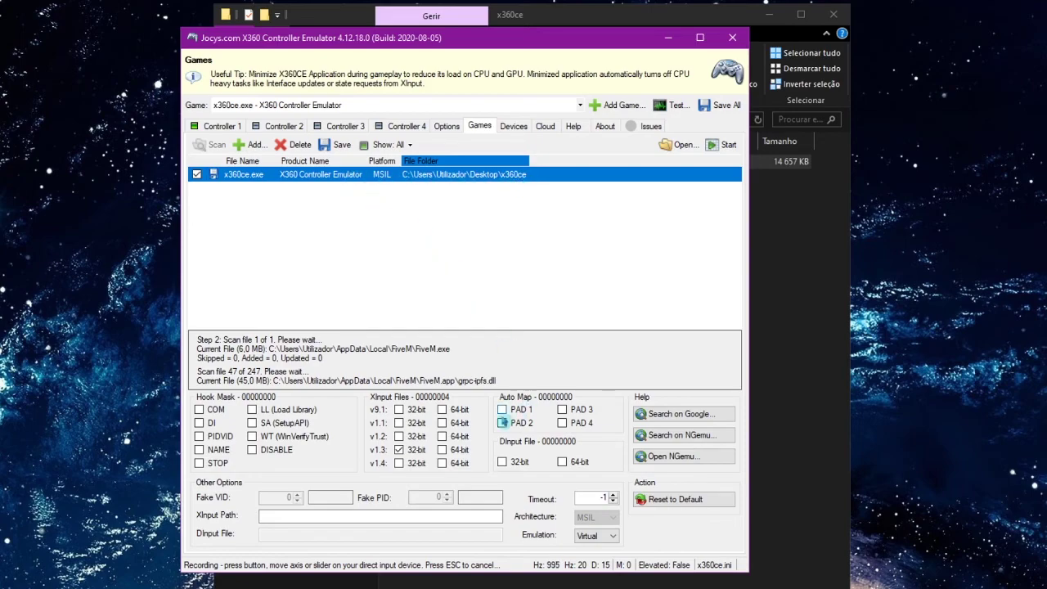
Enable only the 64-bit v1.3 and v1.4 XInput files for x360ce.exe and FiveM.exe, and save all settings.
left_click(399, 451)
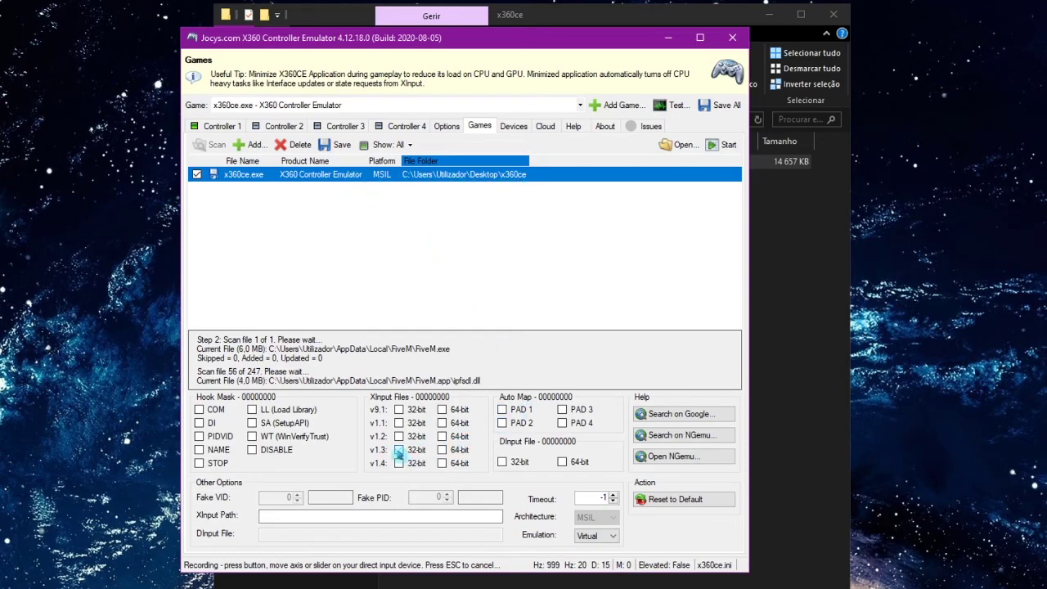
left_click(442, 464)
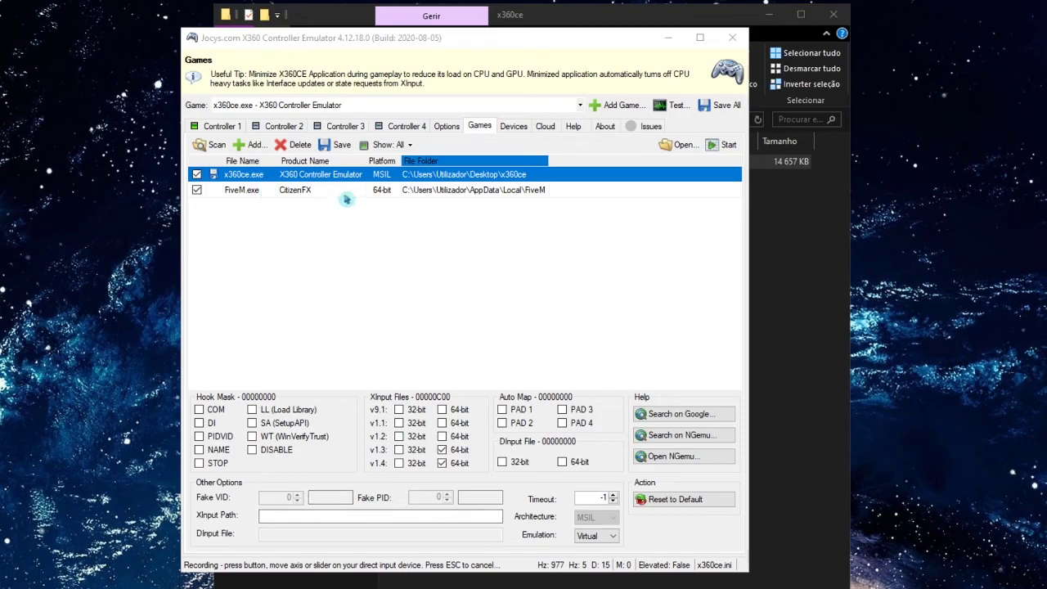
left_click(324, 190)
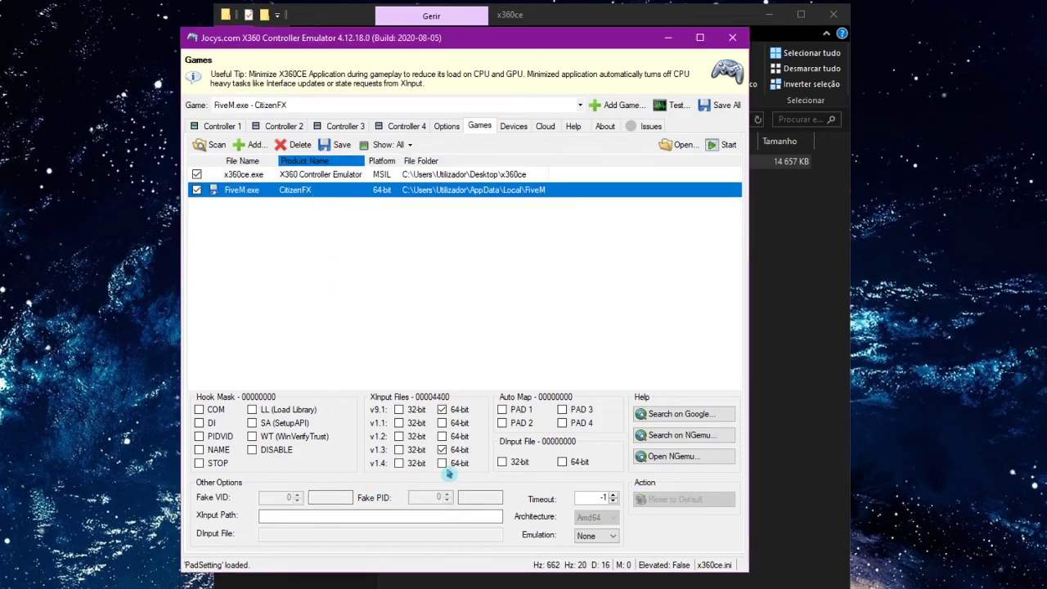
left_click(443, 410)
left_click(442, 463)
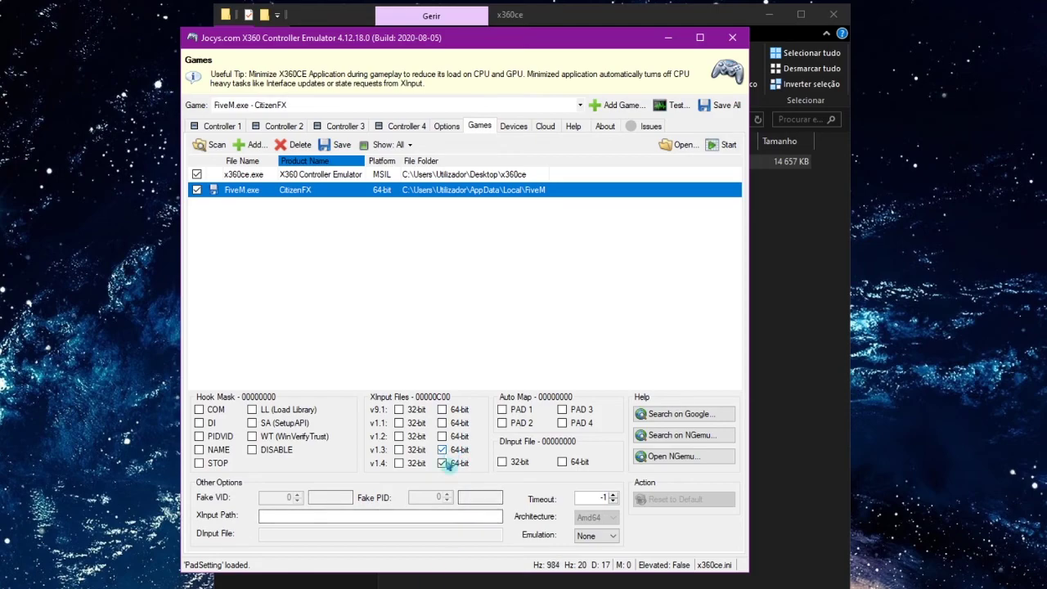
left_click(722, 105)
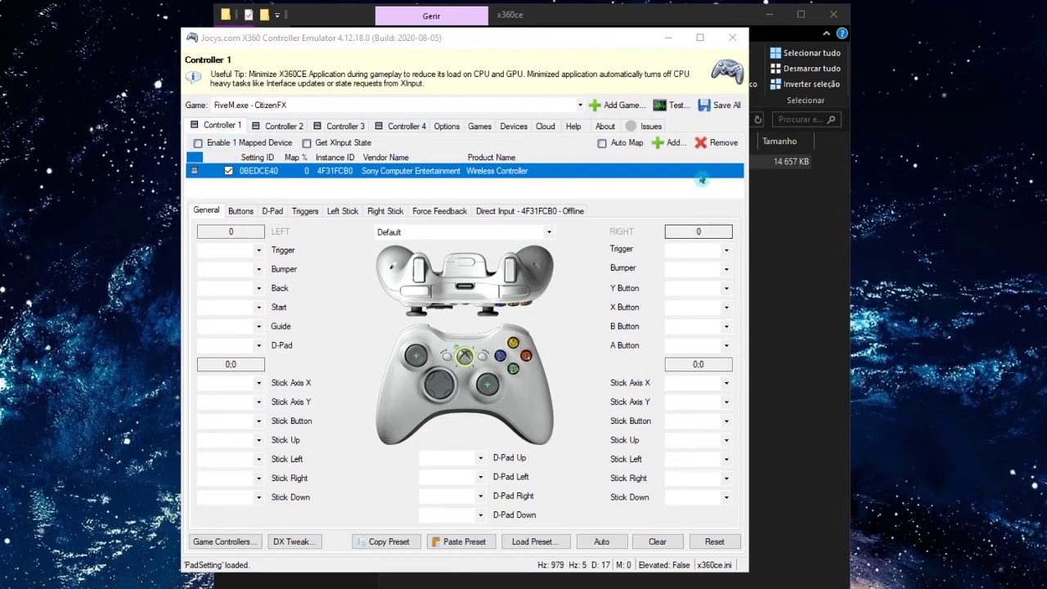
Add the Logitech G HUB G29 Driving Force Racing Wheel USB to Controller 1 for FiveM.exe.
left_click(666, 147)
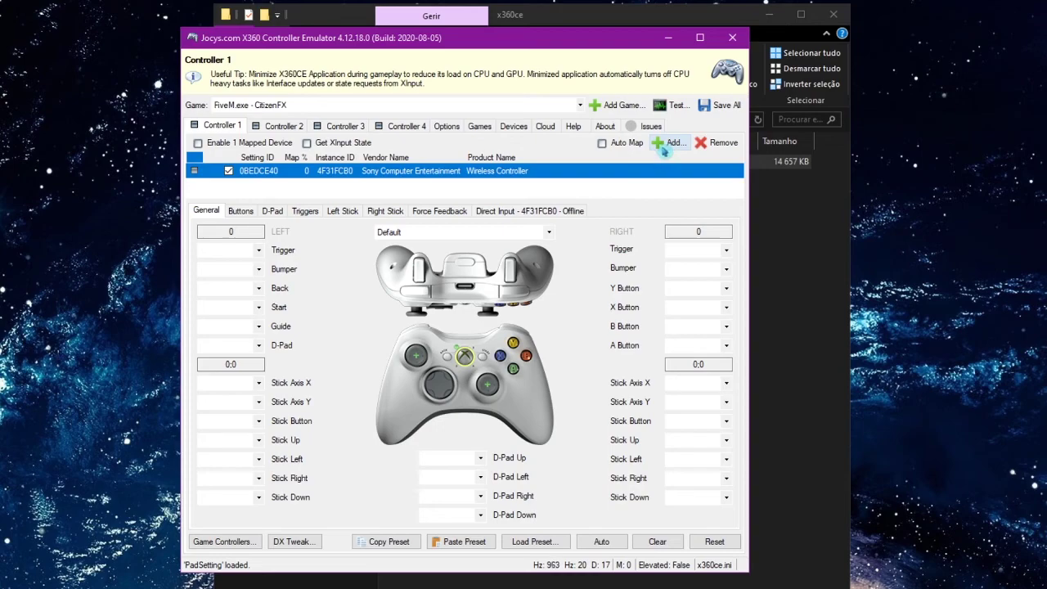
left_click(671, 145)
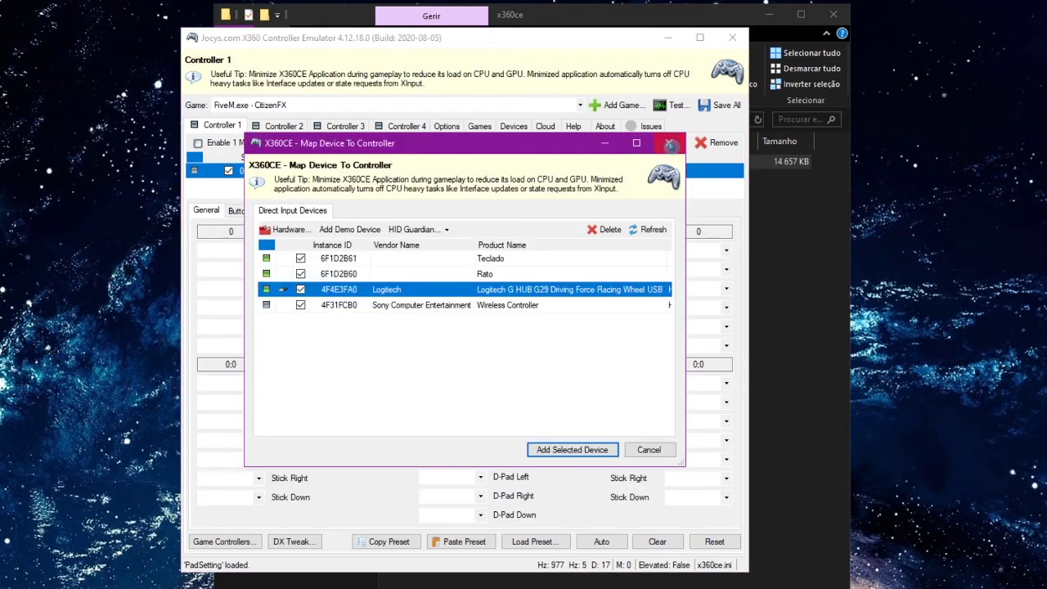
left_click(573, 448)
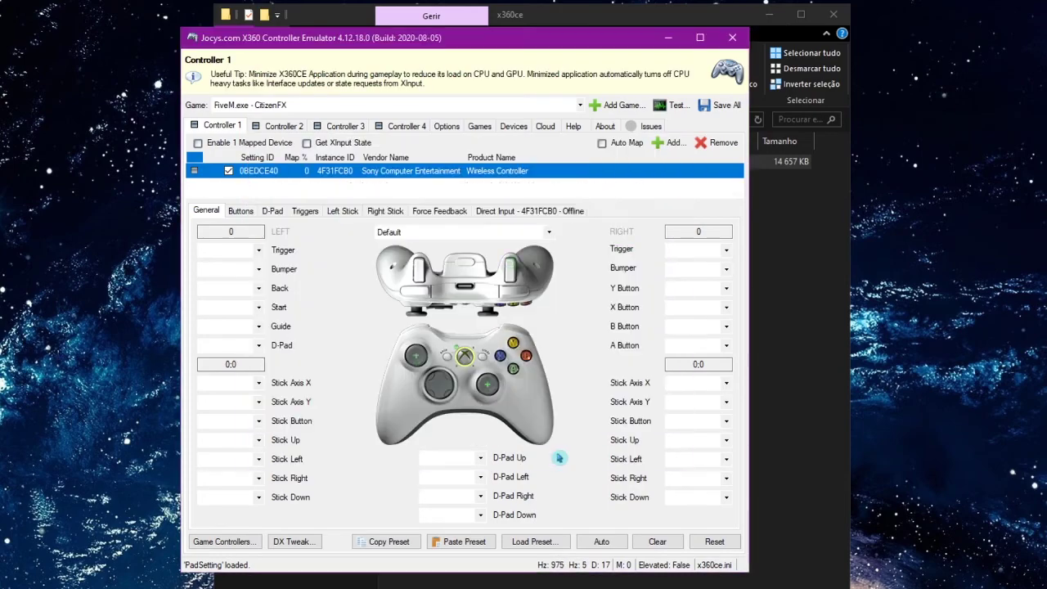
Try to record a left trigger binding while the Sony Wireless Controller is the selected device.
left_click(255, 251)
left_click(236, 286)
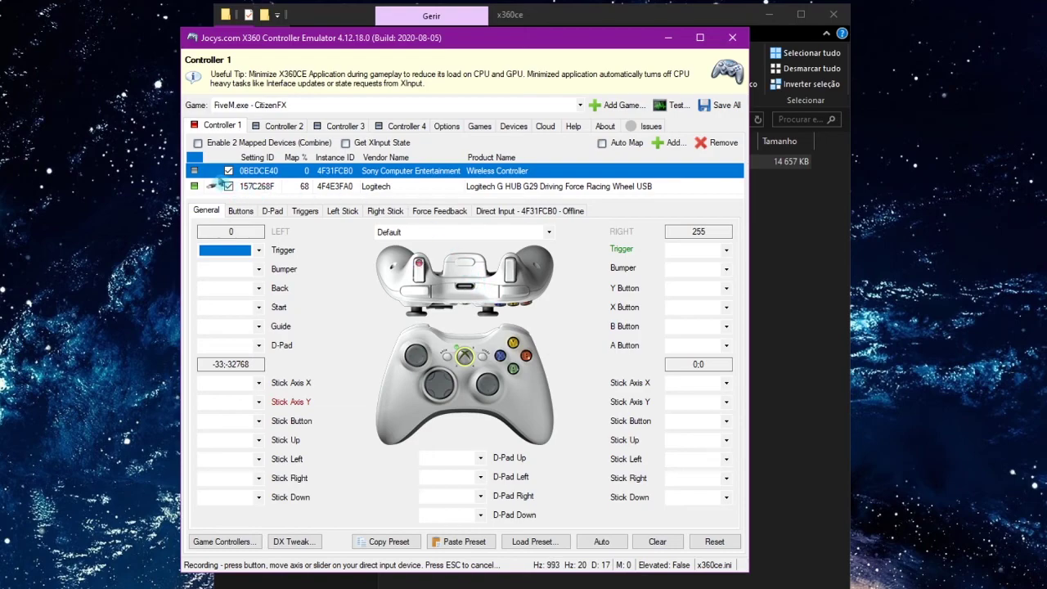
Disable and remove the Sony Wireless Controller from Controller 1, and clear all existing bindings of the Logitech wheel.
left_click(229, 172)
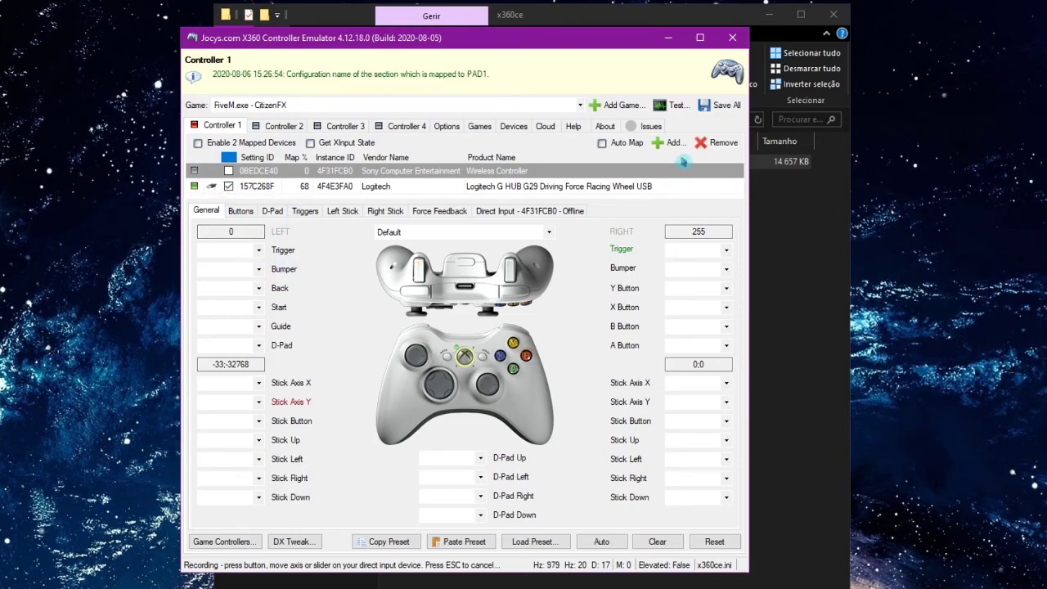
left_click(720, 143)
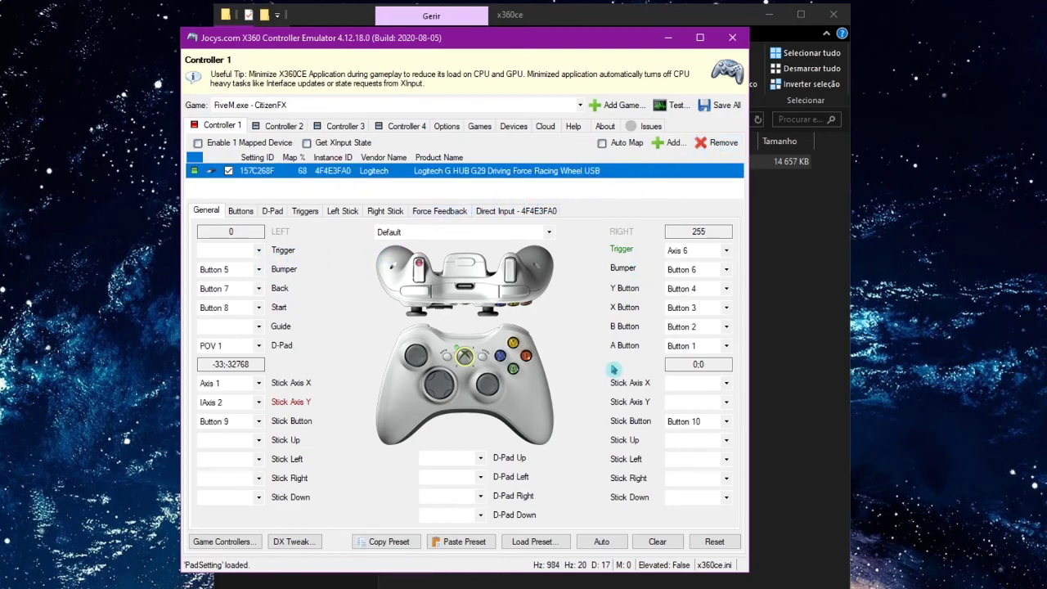
left_click(657, 544)
left_click(482, 327)
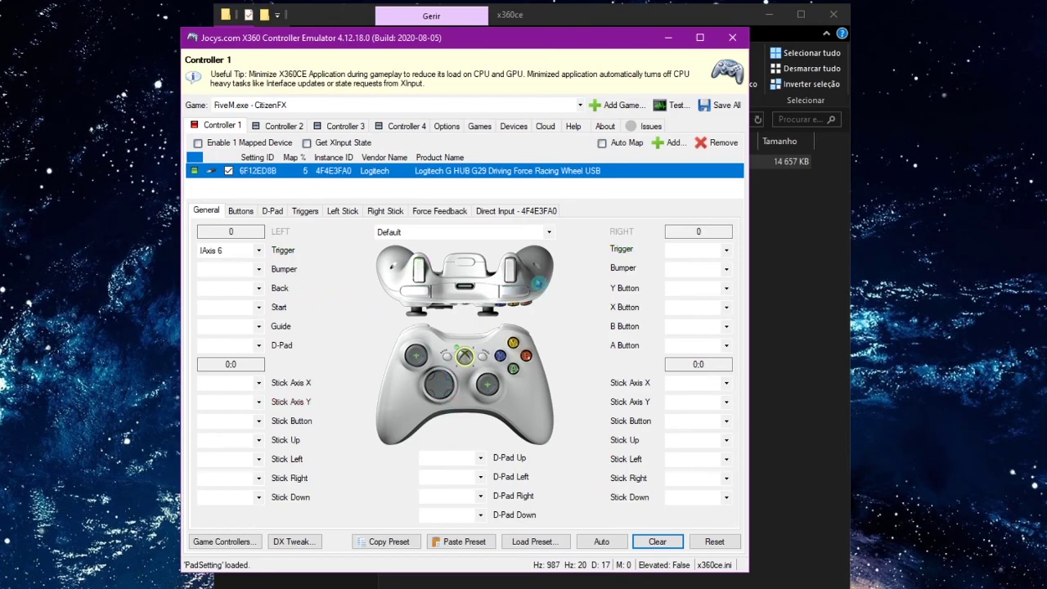
Record IAxis 2 of the wheel for the right trigger and Button 5 for the right bumper.
left_click(728, 251)
left_click(724, 287)
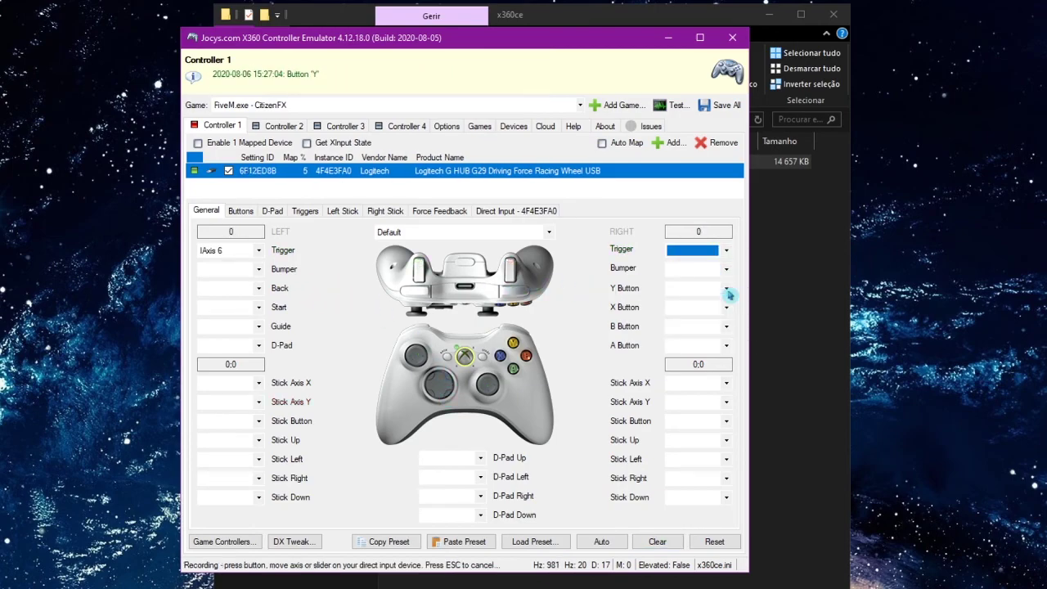
left_click(691, 269)
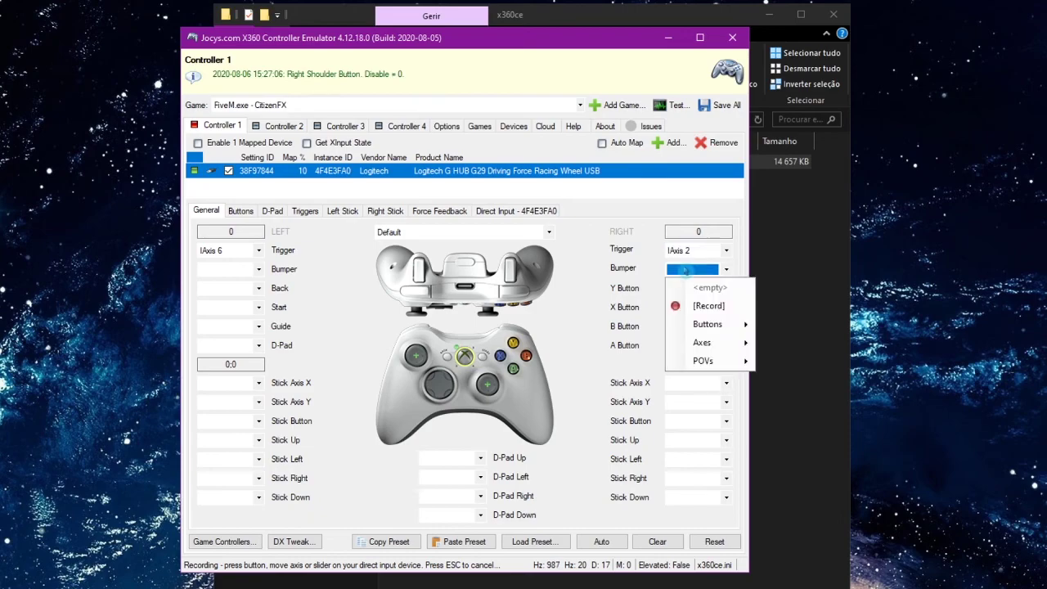
left_click(726, 307)
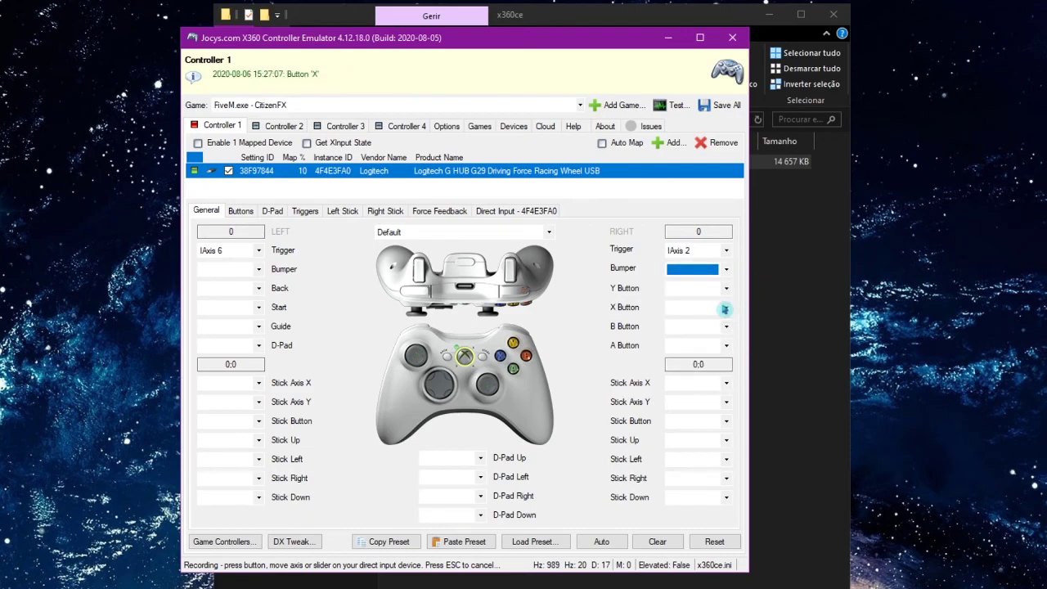
Record HAxis 1 of the wheel for the left stick's Axis X.
left_click(258, 382)
left_click(242, 419)
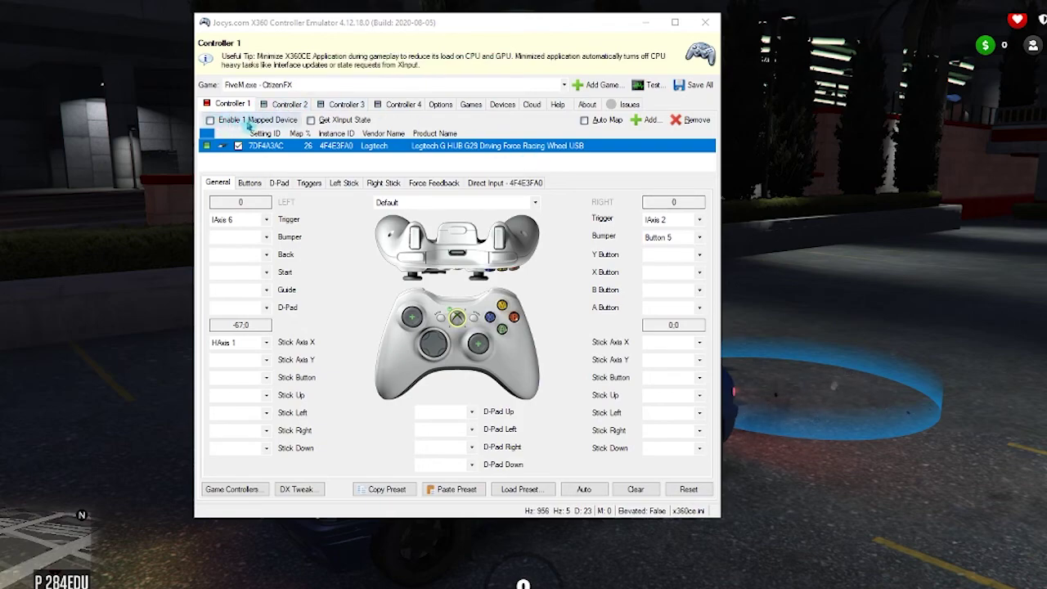
Enable the mapped device for Controller 1 and save all settings.
left_click(253, 125)
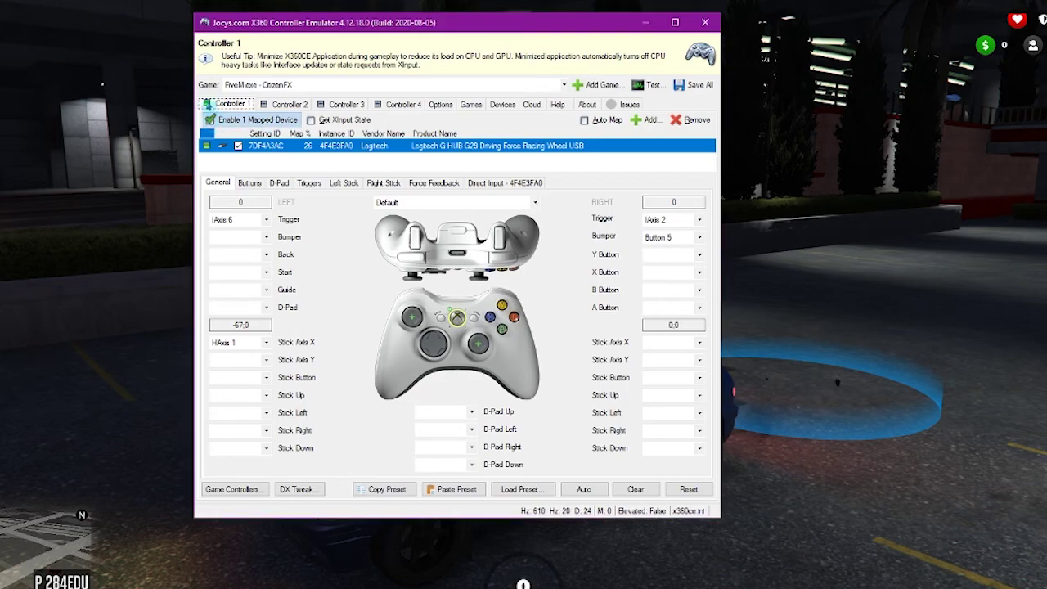
left_click(700, 87)
Switch to FiveM and test the wheel by accelerating, braking, reversing and steering the car around the parking lot.
left_click(872, 123)
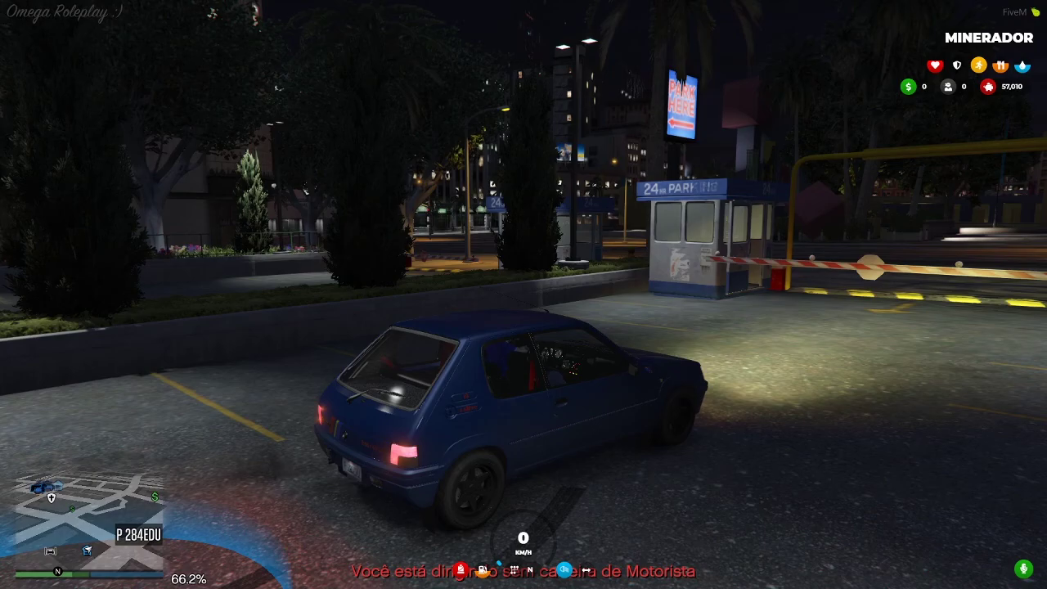
key("w")
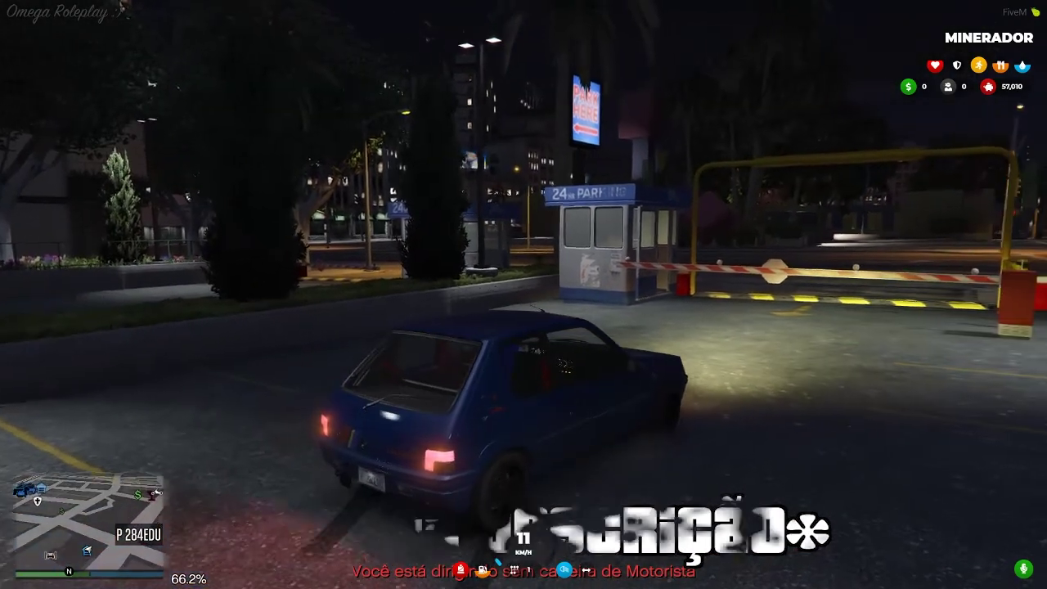
key("s")
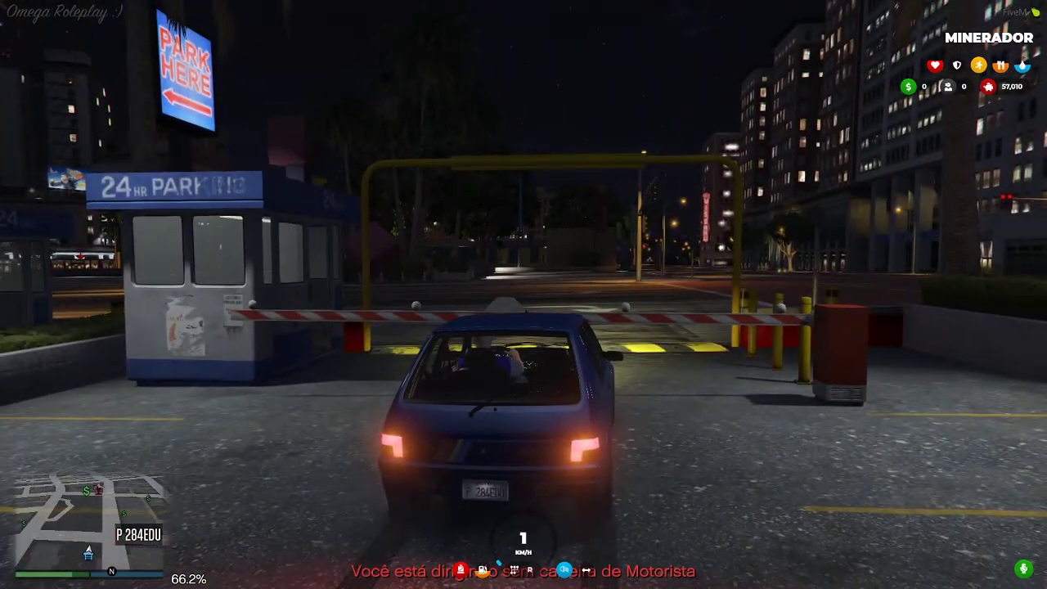
key("s")
key("a")
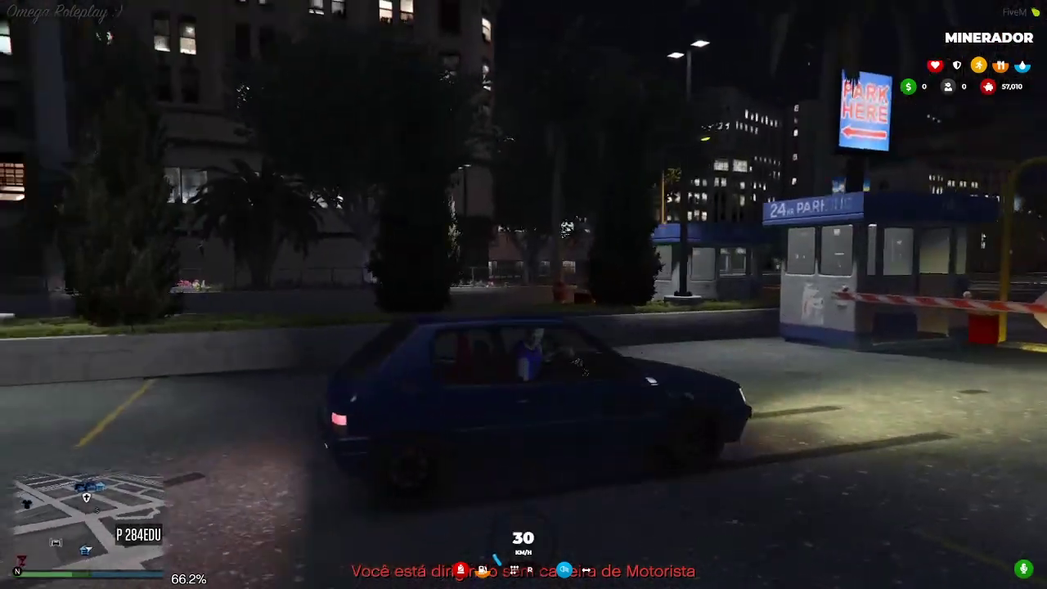
key("w")
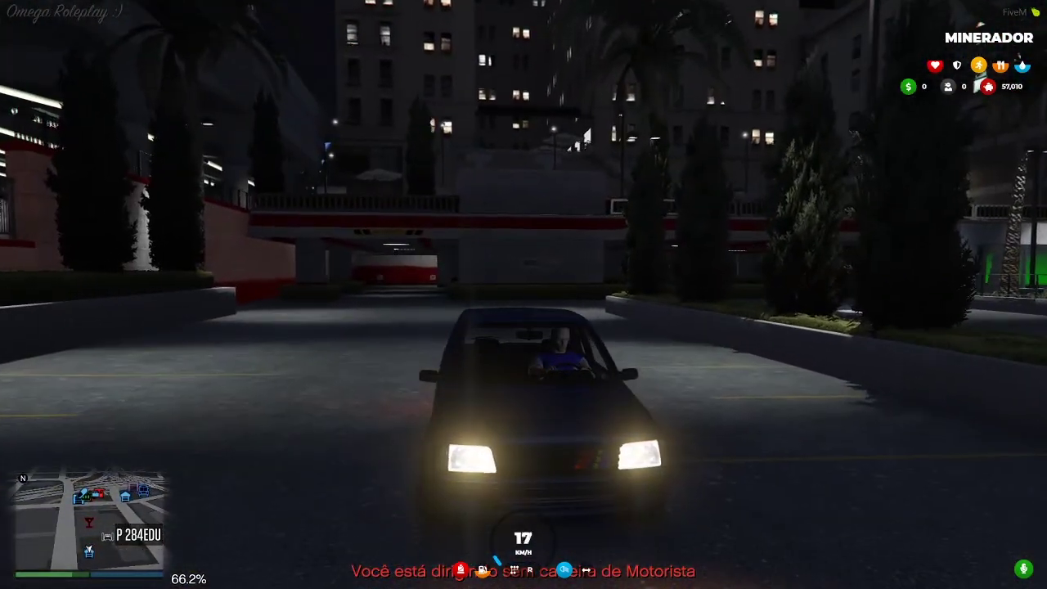
key("w")
key("d")
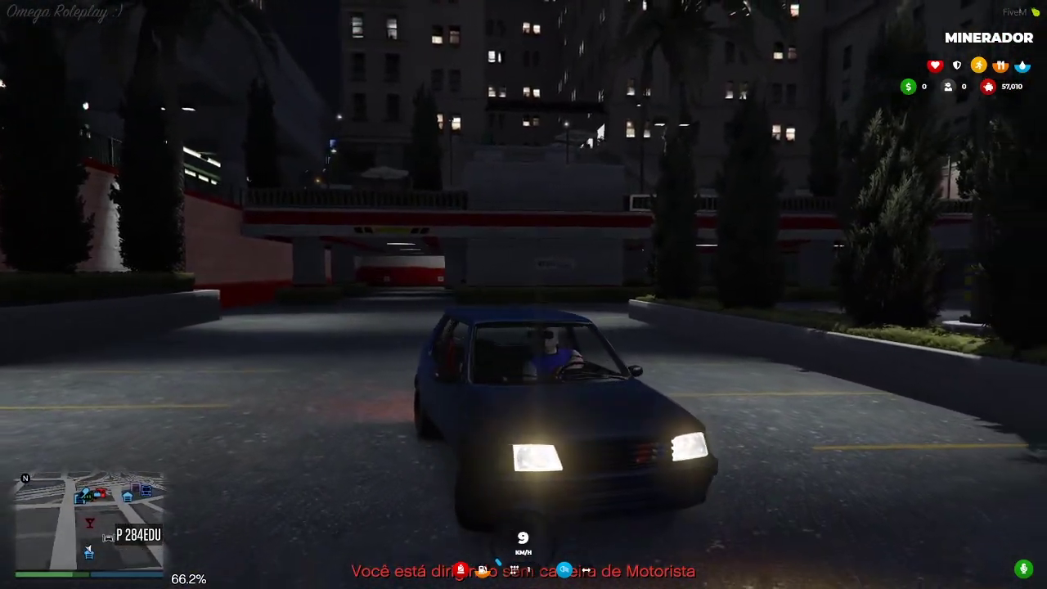
key("w")
key("a")
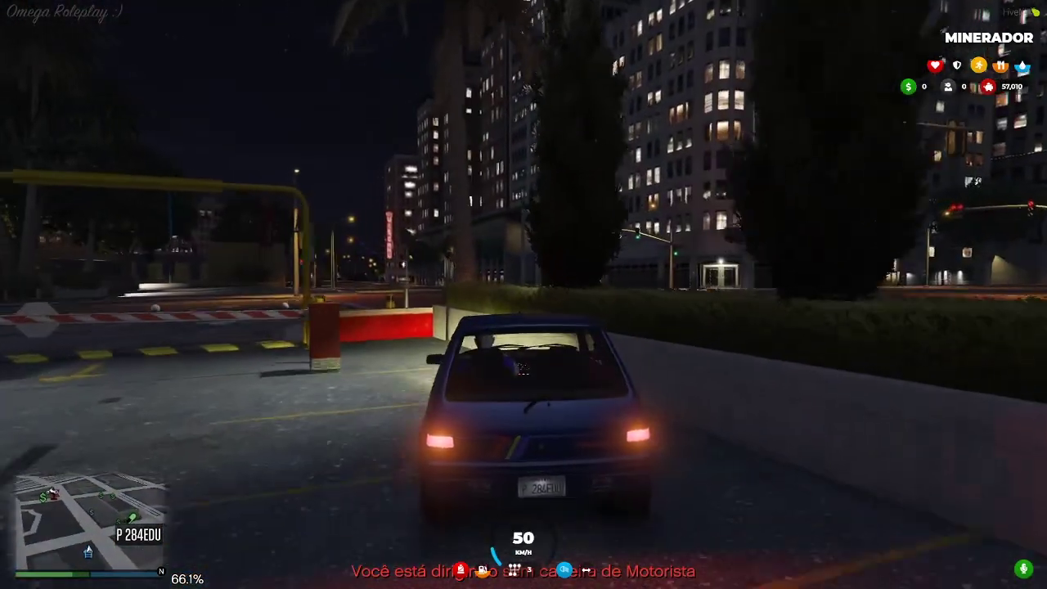
key("s")
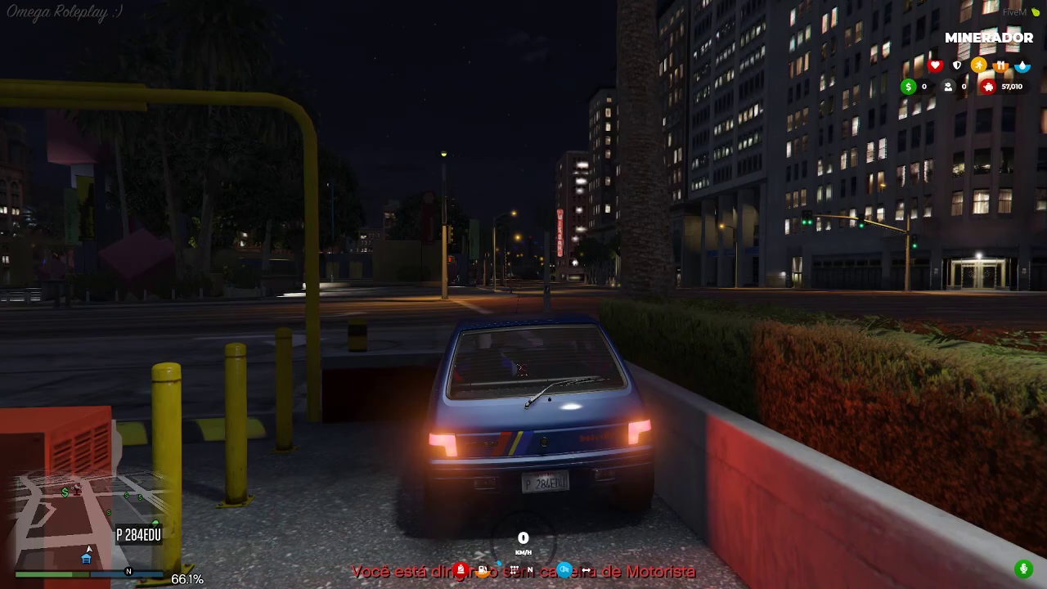
key("s")
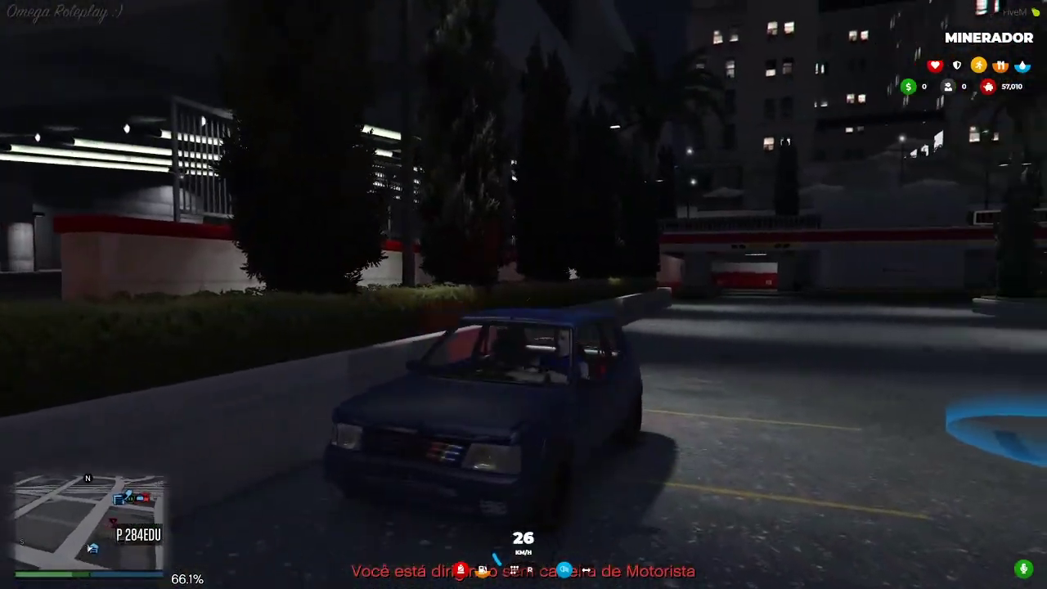
key("w")
key("s")
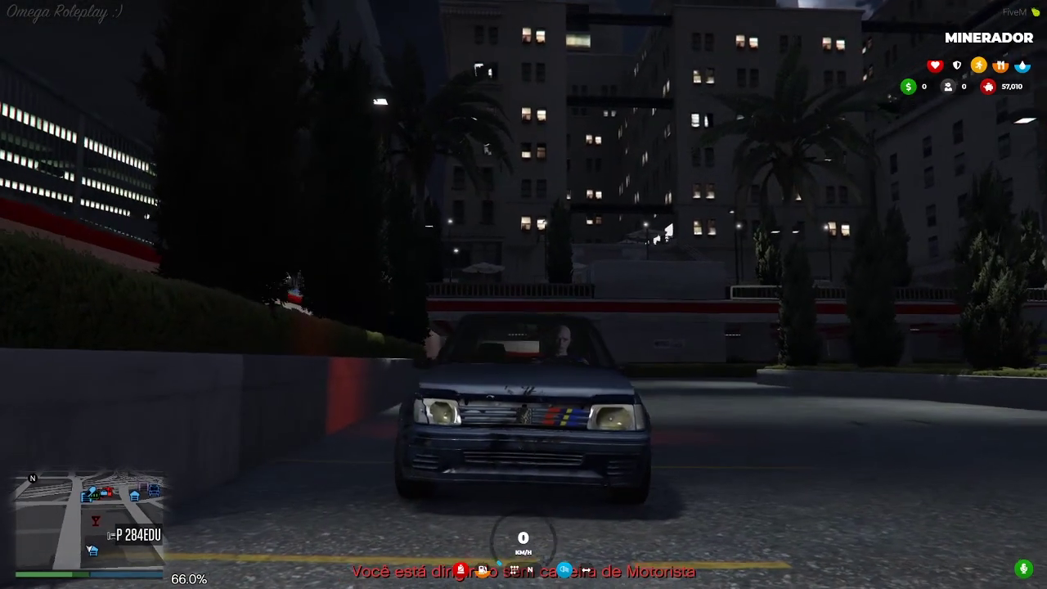
Switch back to X360 Controller Emulator and examine the wheel's force feedback options, effect types and trigger settings.
key("alt+Tab")
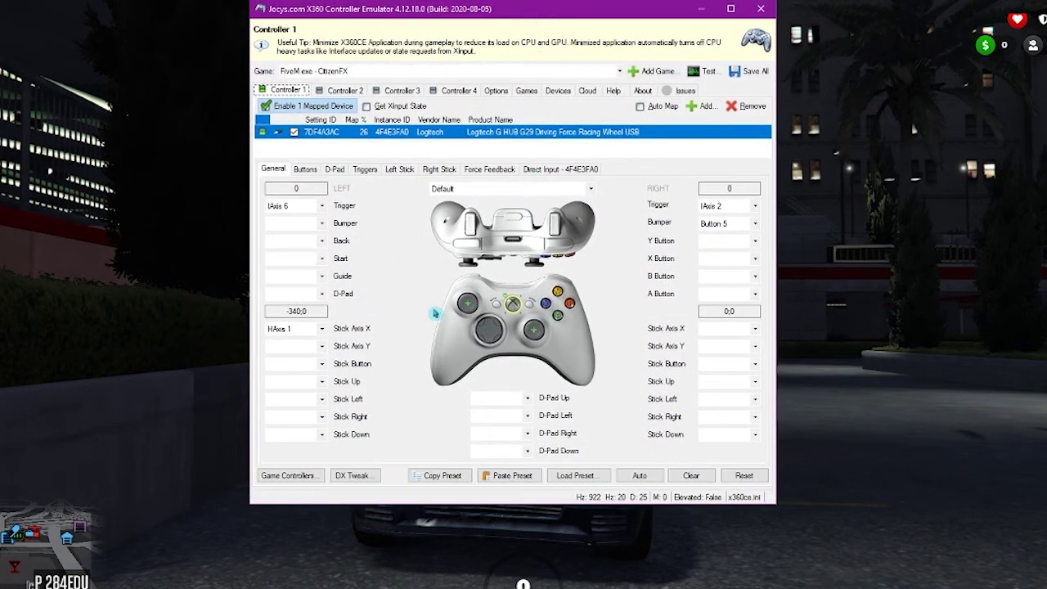
left_click(483, 170)
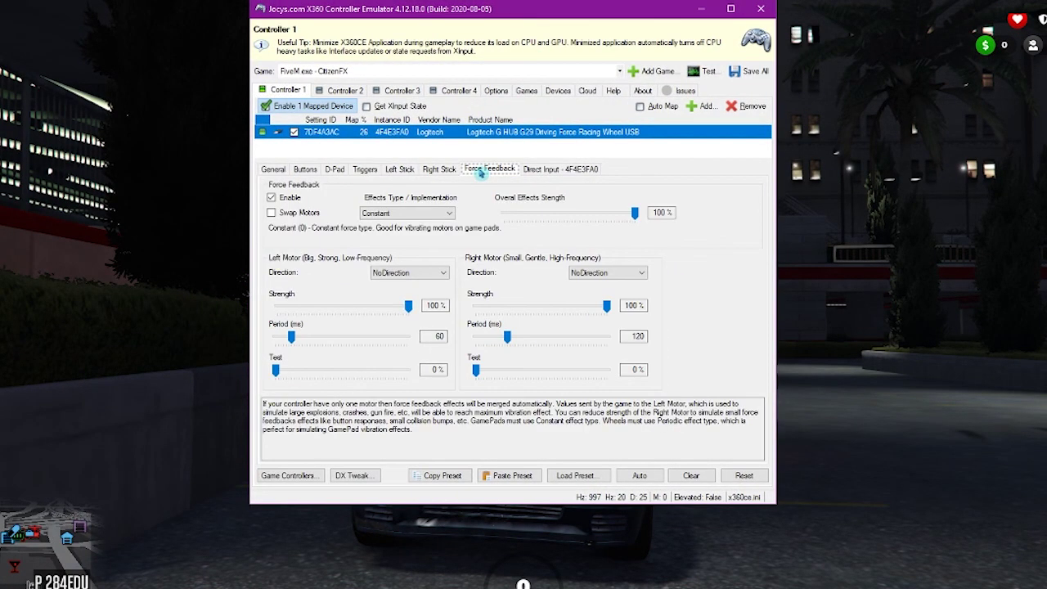
left_click(273, 198)
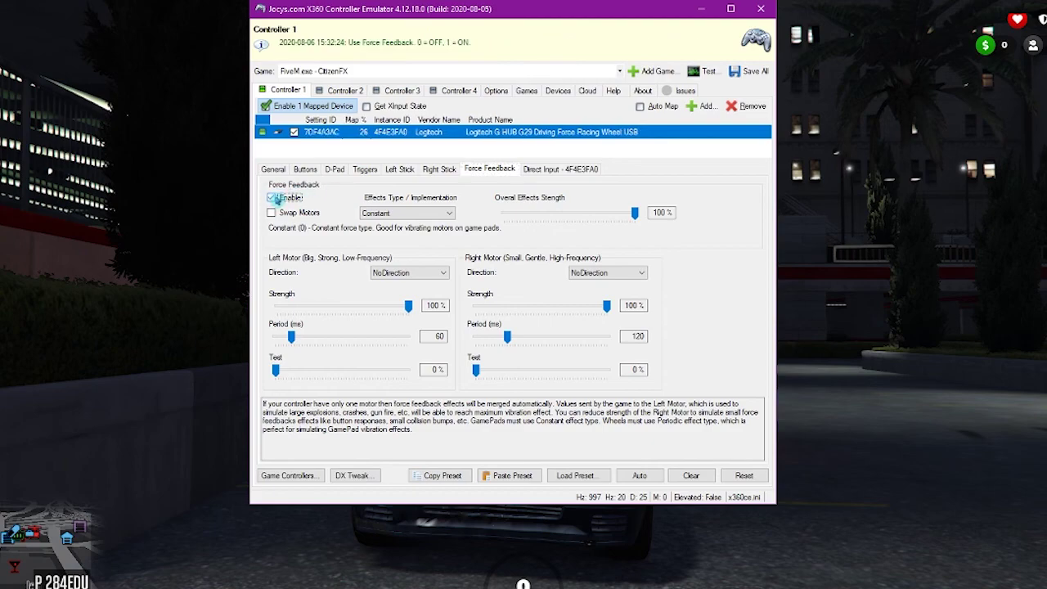
left_click(272, 198)
left_click(400, 212)
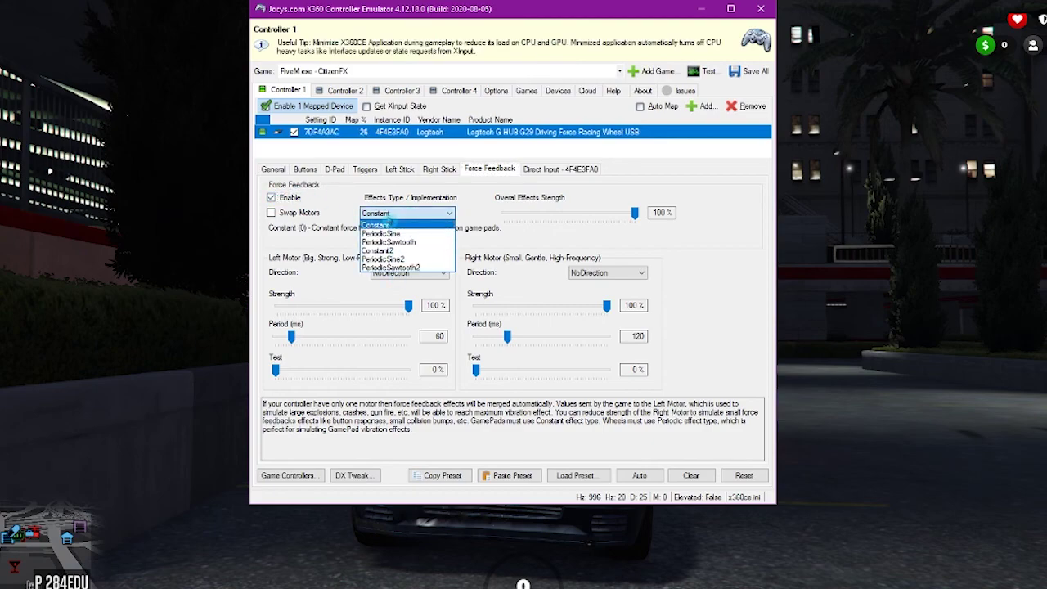
left_click(394, 217)
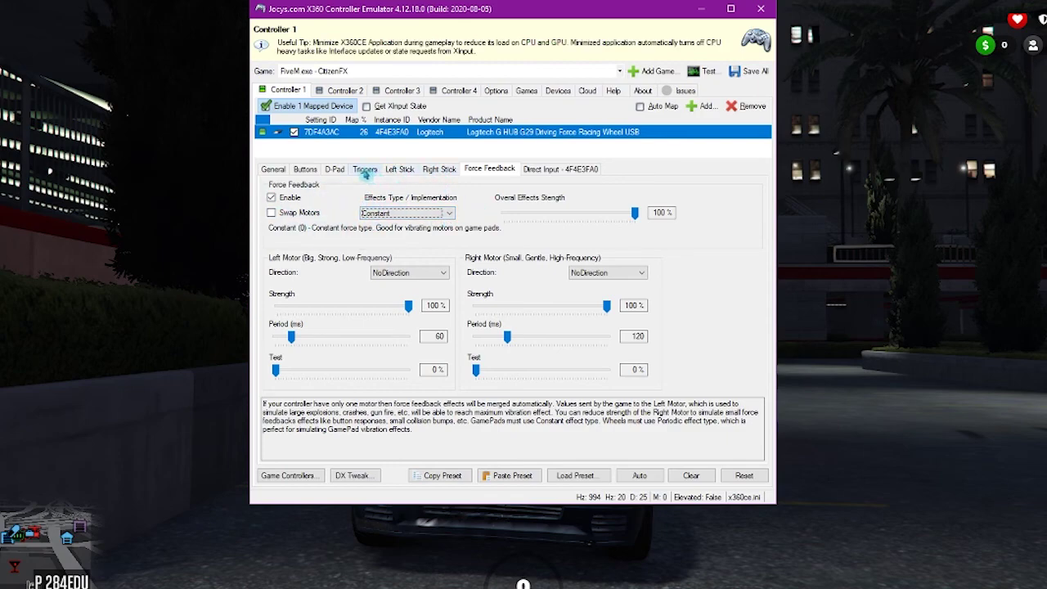
left_click(365, 170)
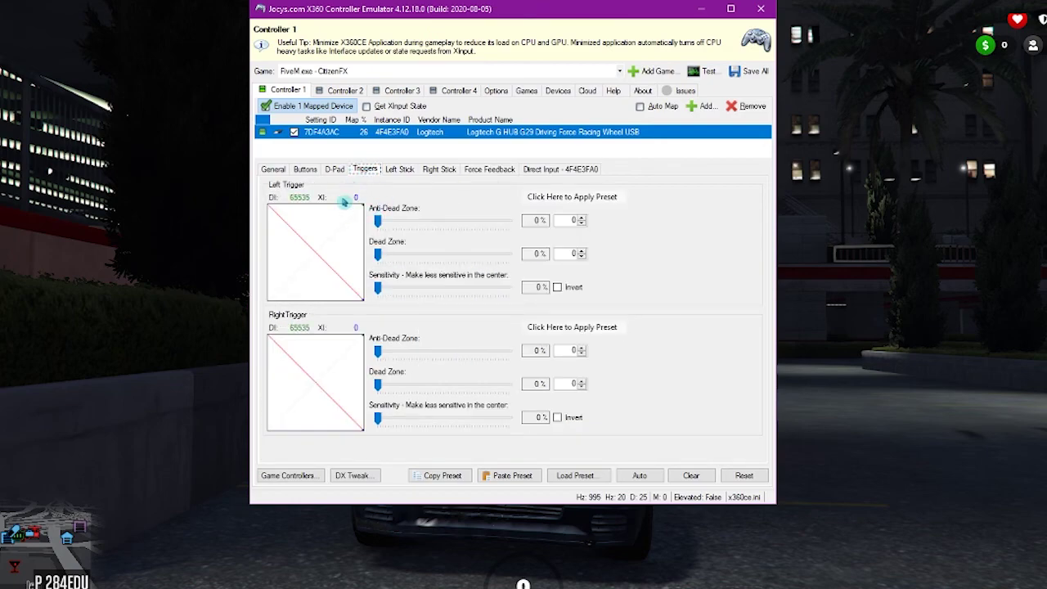